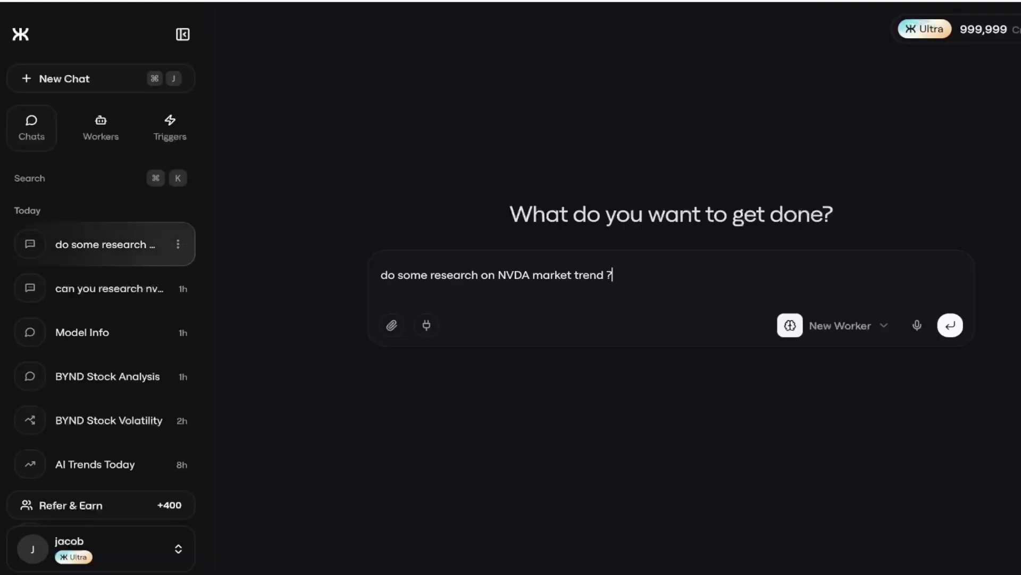
- Check the Billing page of the account settings, highlighting the note about premium features, and close the settings
{"action": "left_click", "coordinate": [101, 548]}
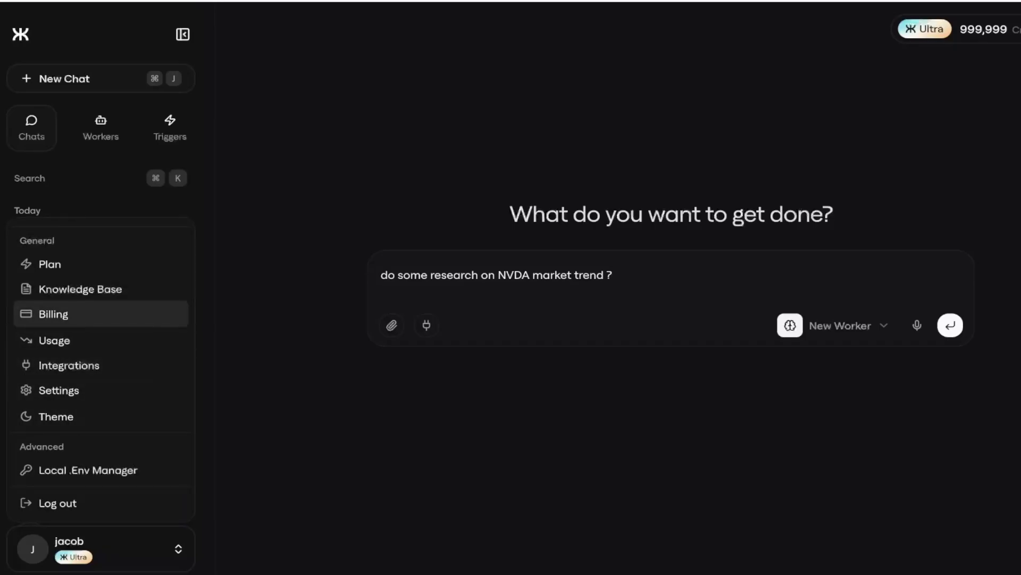
{"action": "left_click", "coordinate": [53, 314]}
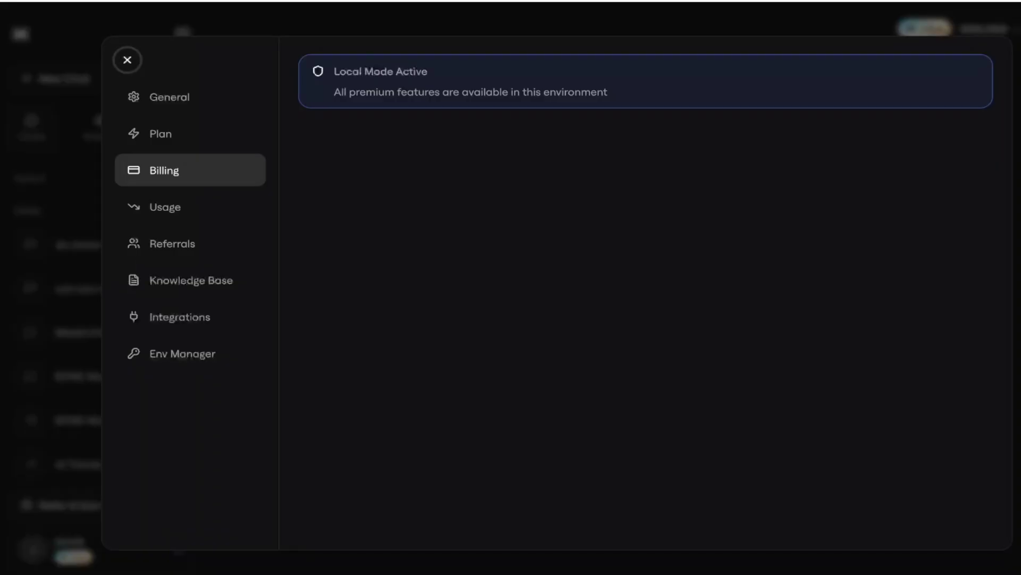
{"action": "left_click_drag", "start_coordinate": [333, 92], "coordinate": [599, 92]}
{"action": "left_click", "coordinate": [599, 92]}
{"action": "key", "text": "Escape"}
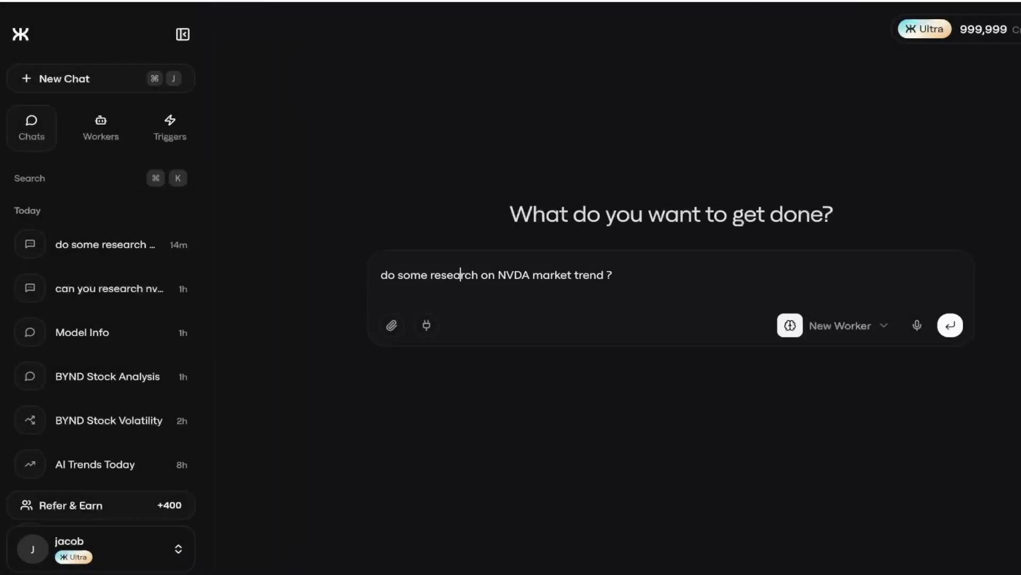
- Submit the prepared prompt "do some research on NVDA market trend ?" to the New Worker
{"action": "key", "text": "super+a"}
{"action": "left_click", "coordinate": [604, 275]}
{"action": "key", "text": "super+a"}
{"action": "left_click", "coordinate": [447, 274]}
{"action": "key", "text": "super+a"}
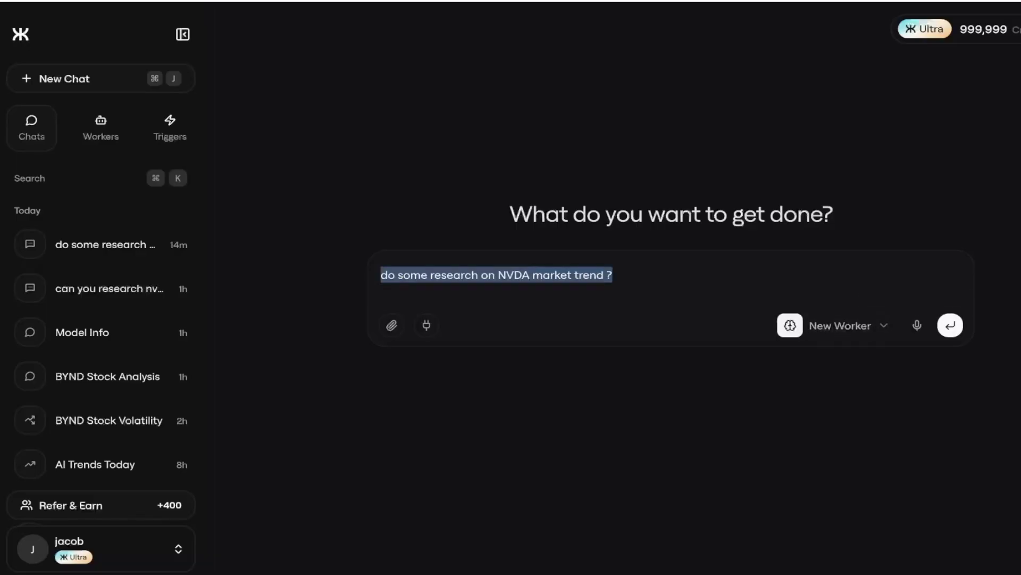
{"action": "left_click", "coordinate": [612, 274]}
{"action": "key", "text": "Return"}
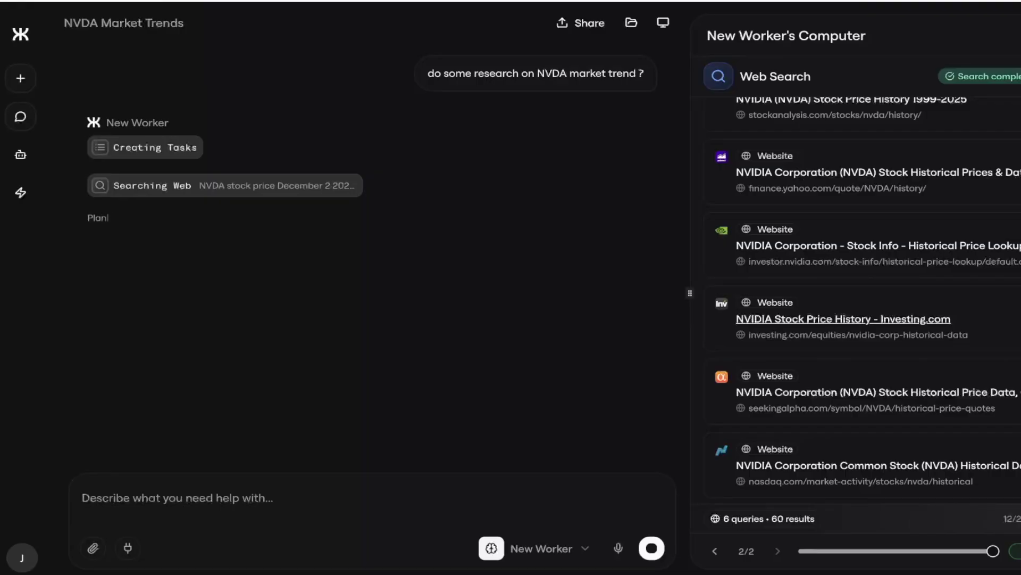
- Look back through the worker's web search results for the NVDA research task
{"action": "scroll", "coordinate": [844, 319], "scroll_direction": "up", "scroll_amount": 5}
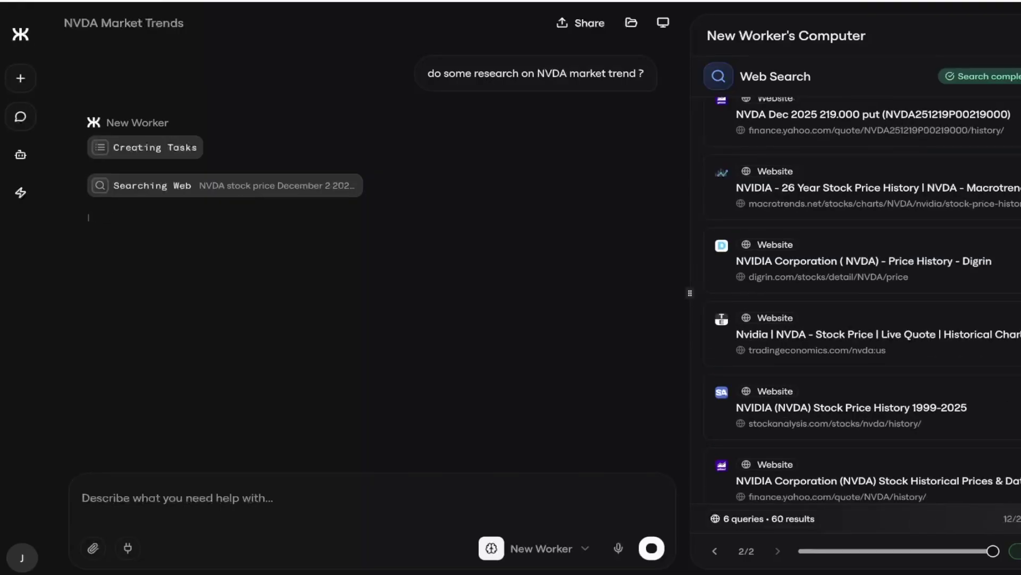
{"action": "scroll", "coordinate": [902, 338], "scroll_direction": "up", "scroll_amount": 6}
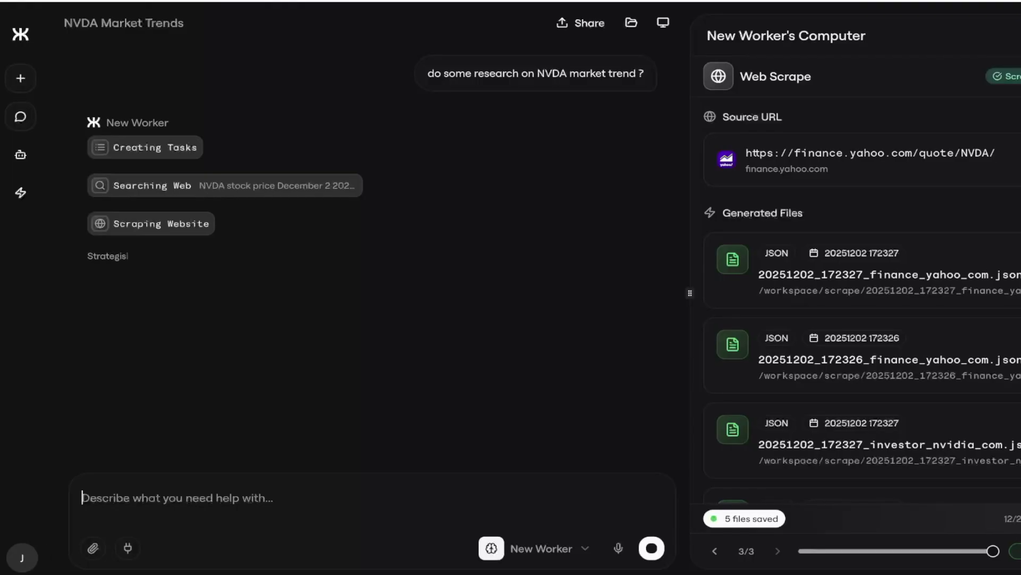
{"action": "key", "text": "Escape"}
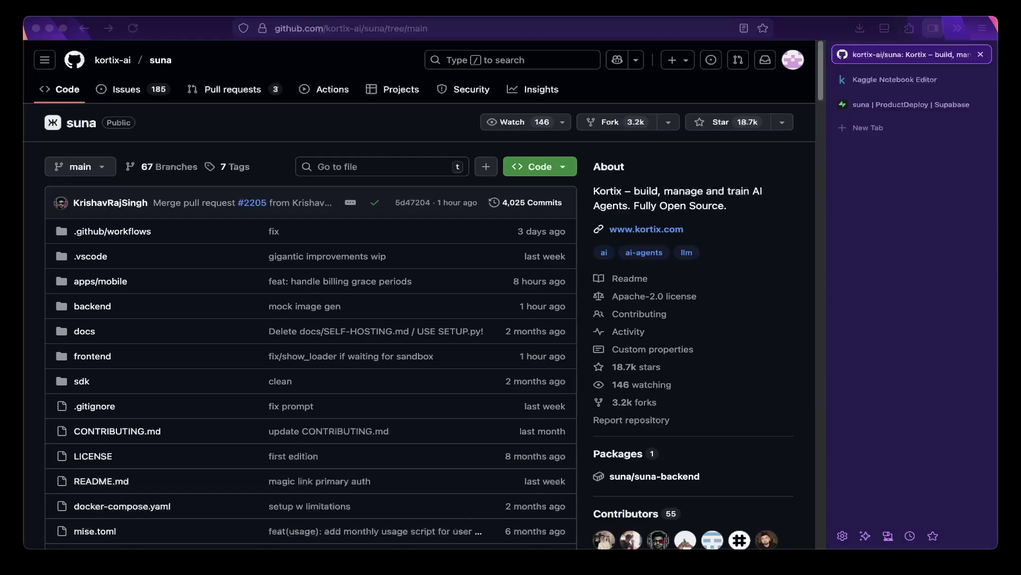
- Switch to the suna_agent_v3 Kaggle notebook and review the Install Redis and Upgrade Node cells
{"action": "key", "text": "ctrl+Tab"}
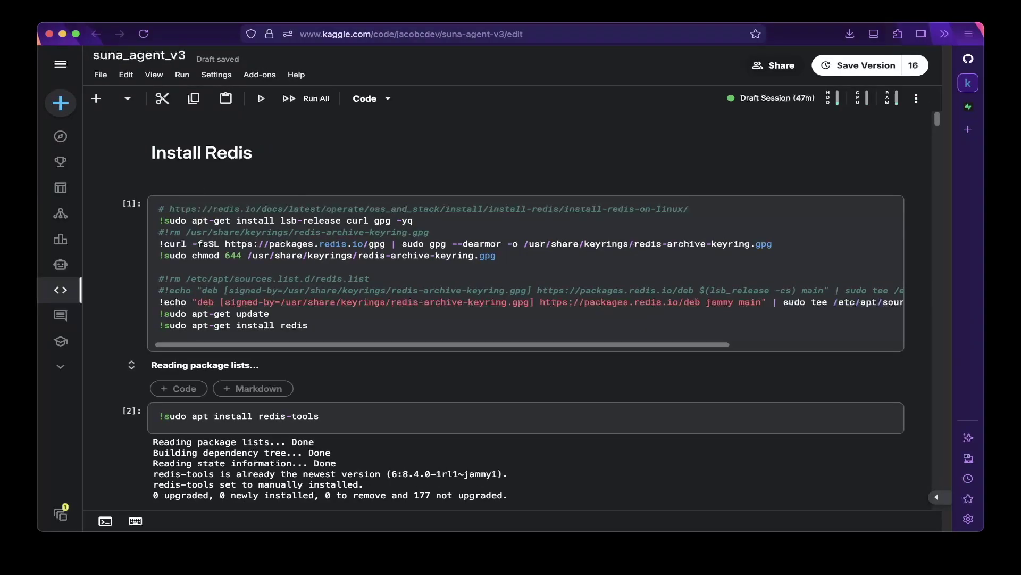
{"action": "scroll", "coordinate": [514, 318], "scroll_direction": "down", "scroll_amount": 1}
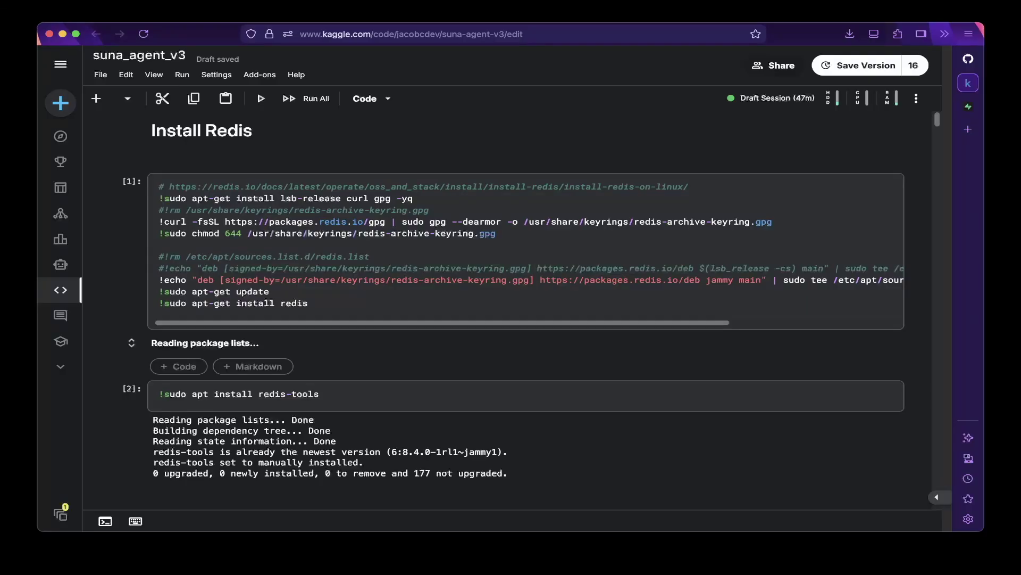
{"action": "scroll", "coordinate": [525, 298], "scroll_direction": "down", "scroll_amount": 4}
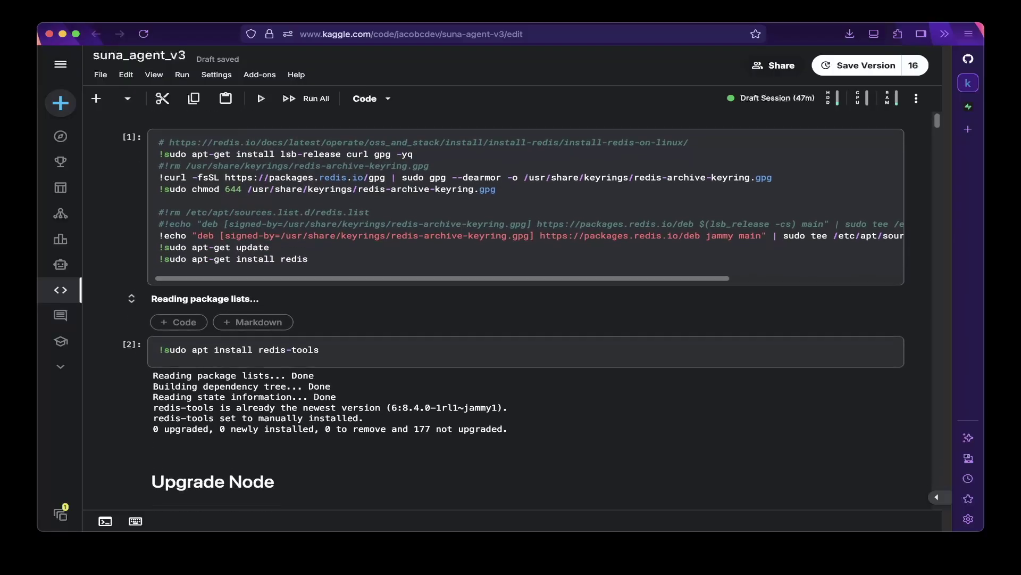
{"action": "scroll", "coordinate": [514, 310], "scroll_direction": "down", "scroll_amount": 3}
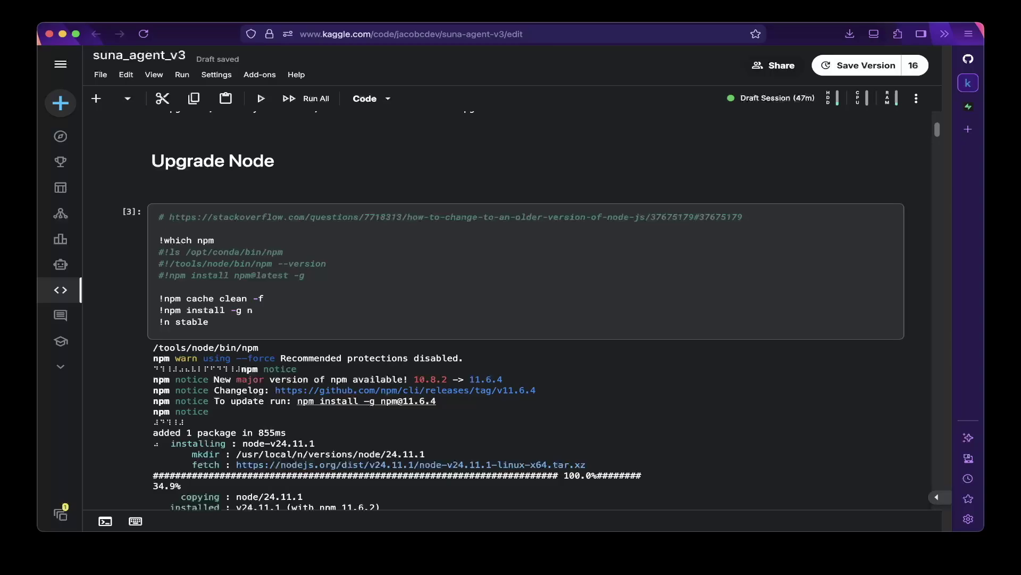
{"action": "scroll", "coordinate": [514, 324], "scroll_direction": "down", "scroll_amount": 1}
{"action": "scroll", "coordinate": [514, 314], "scroll_direction": "down", "scroll_amount": 5}
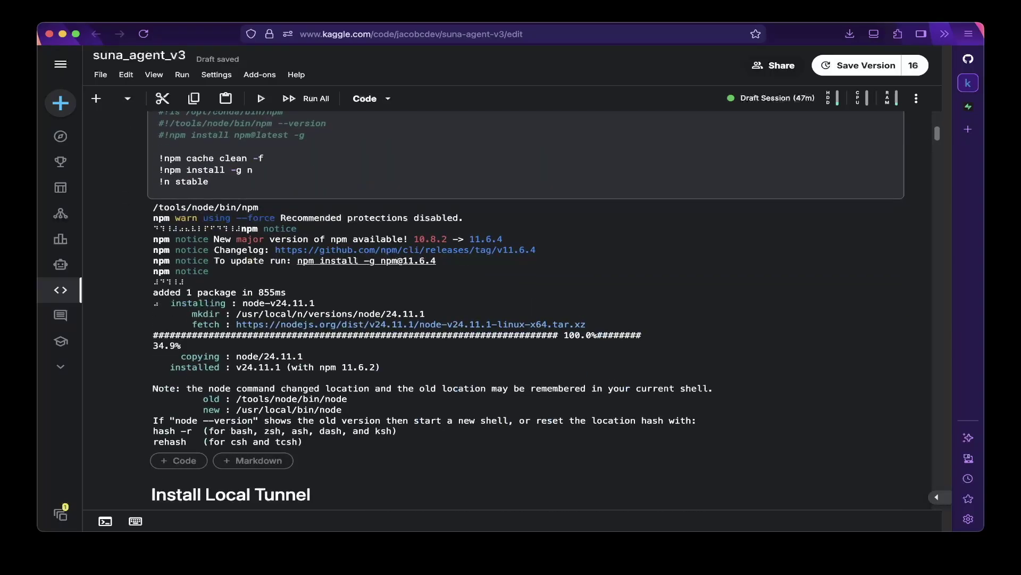
- Review the Install Local Tunnel cells, including the tunnel launch on port 80 and the URL and password lookups
{"action": "scroll", "coordinate": [514, 310], "scroll_direction": "down", "scroll_amount": 2}
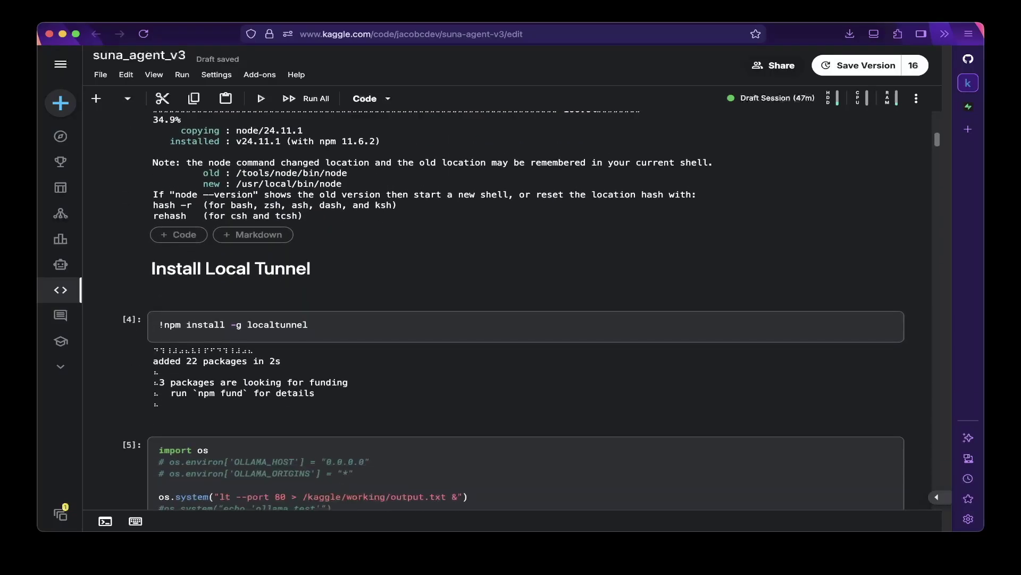
{"action": "scroll", "coordinate": [514, 310], "scroll_direction": "down", "scroll_amount": 1}
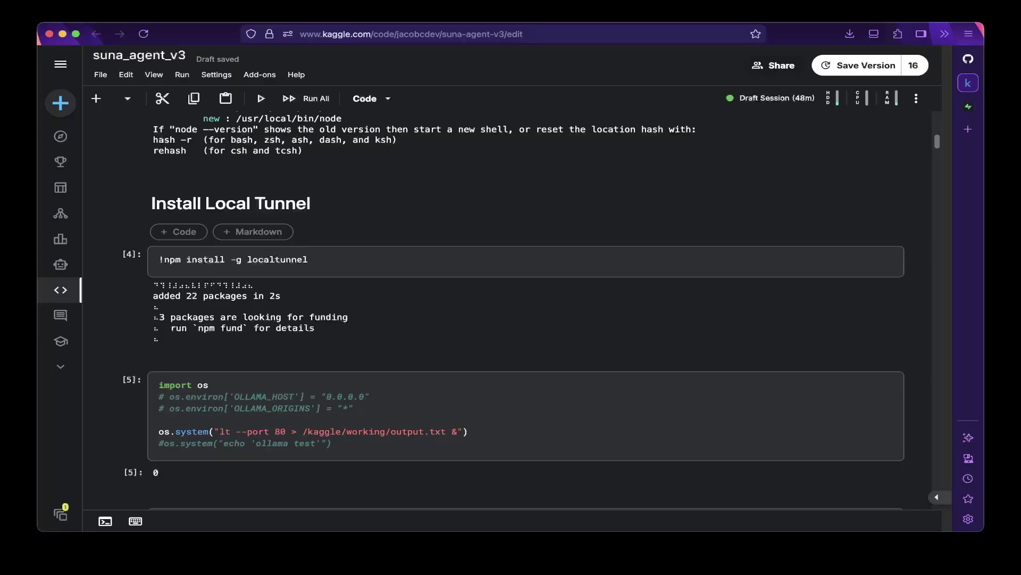
{"action": "scroll", "coordinate": [513, 311], "scroll_direction": "down", "scroll_amount": 1}
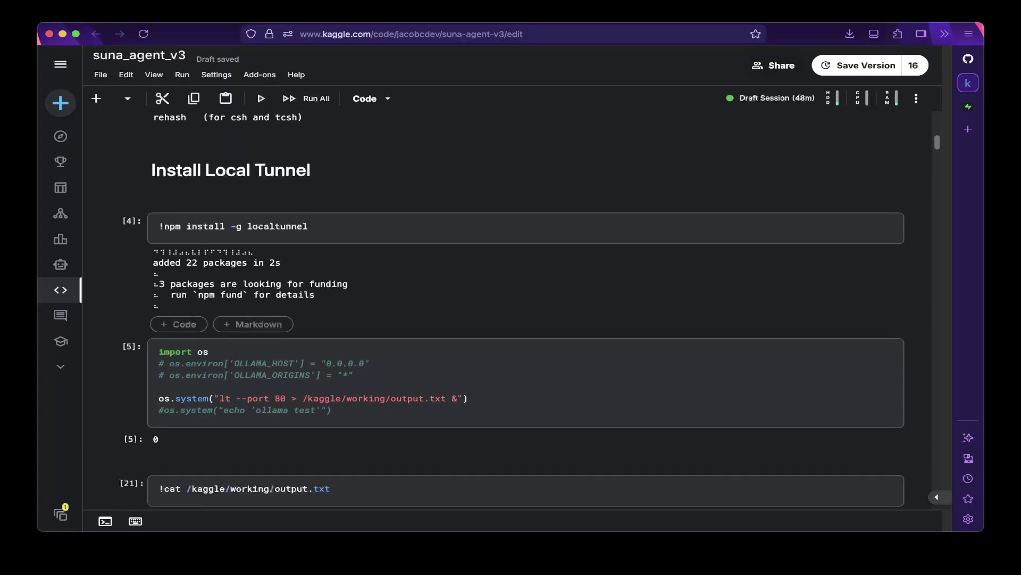
{"action": "scroll", "coordinate": [525, 309], "scroll_direction": "down", "scroll_amount": 3}
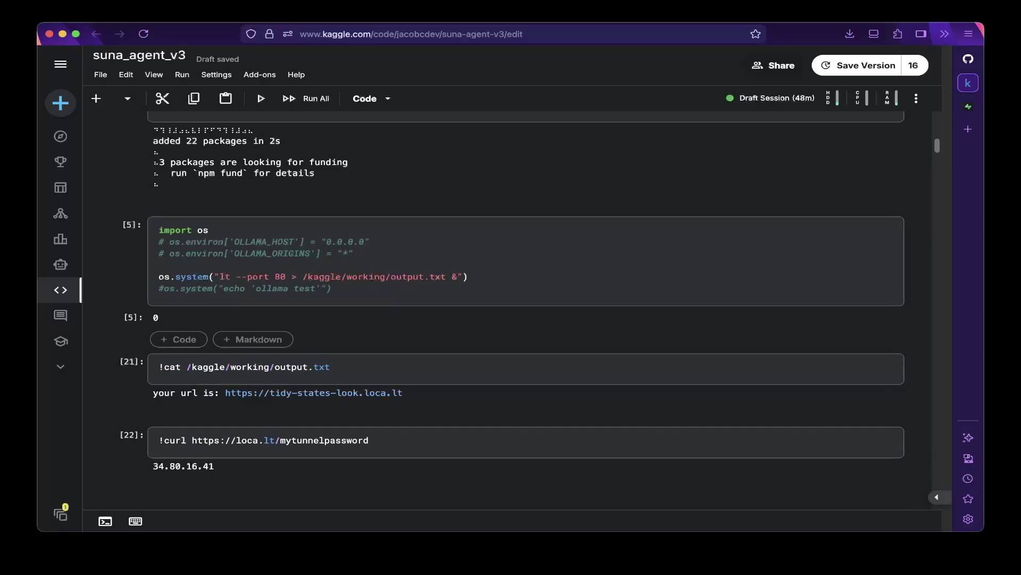
{"action": "scroll", "coordinate": [526, 309], "scroll_direction": "down", "scroll_amount": 2}
{"action": "scroll", "coordinate": [513, 308], "scroll_direction": "down", "scroll_amount": 2}
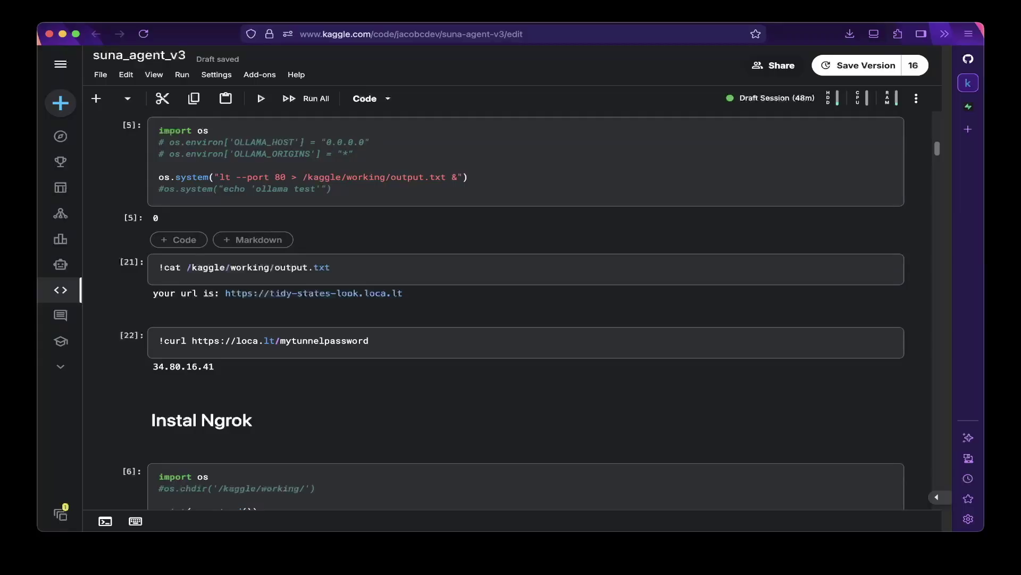
- Examine the Ngrok installation cells through to the listener configuration for localhost:80
{"action": "scroll", "coordinate": [526, 309], "scroll_direction": "down", "scroll_amount": 4}
{"action": "scroll", "coordinate": [526, 309], "scroll_direction": "down", "scroll_amount": 5}
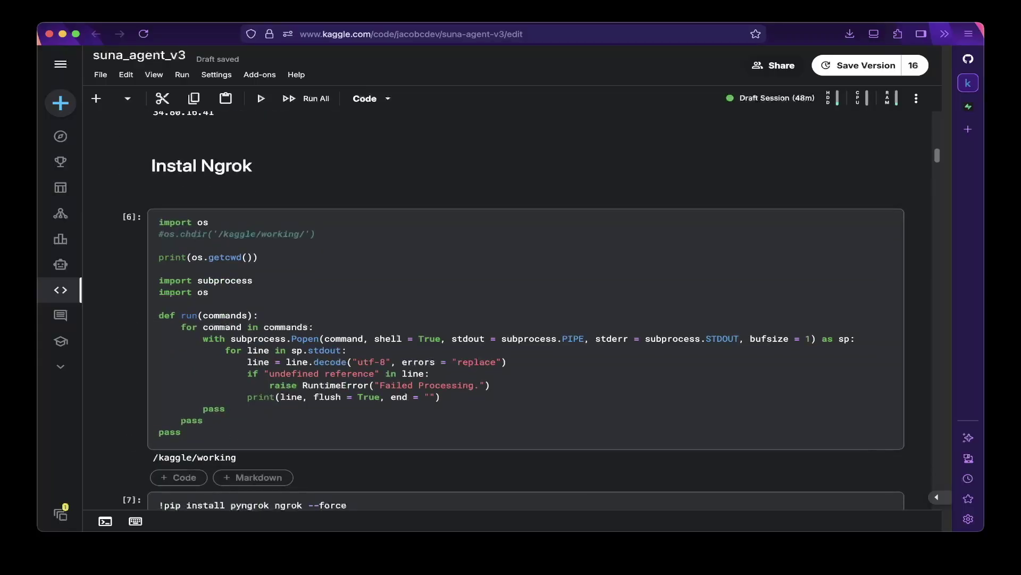
{"action": "scroll", "coordinate": [525, 308], "scroll_direction": "down", "scroll_amount": 1}
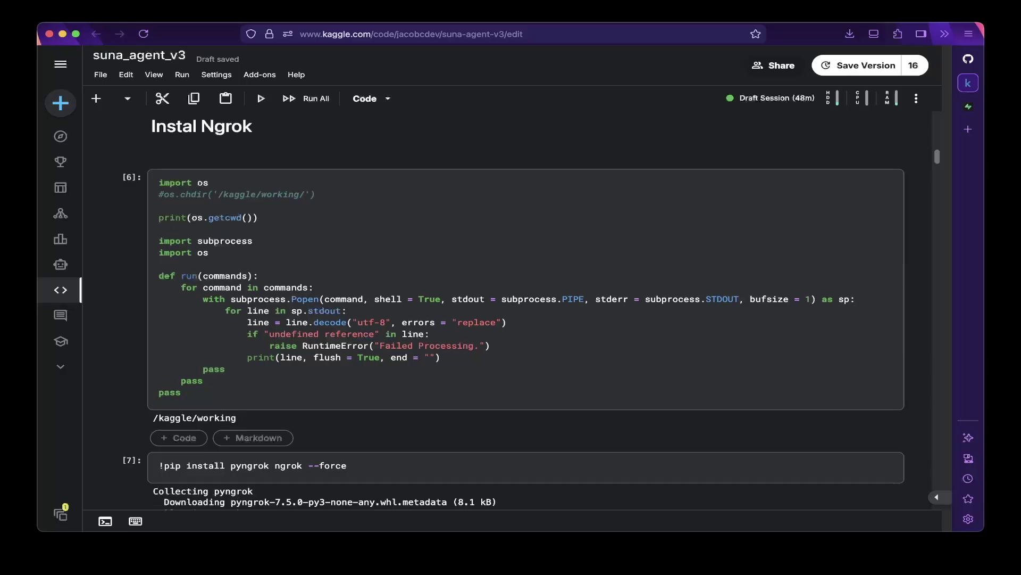
{"action": "scroll", "coordinate": [526, 309], "scroll_direction": "down", "scroll_amount": 20}
{"action": "scroll", "coordinate": [525, 308], "scroll_direction": "down", "scroll_amount": 5}
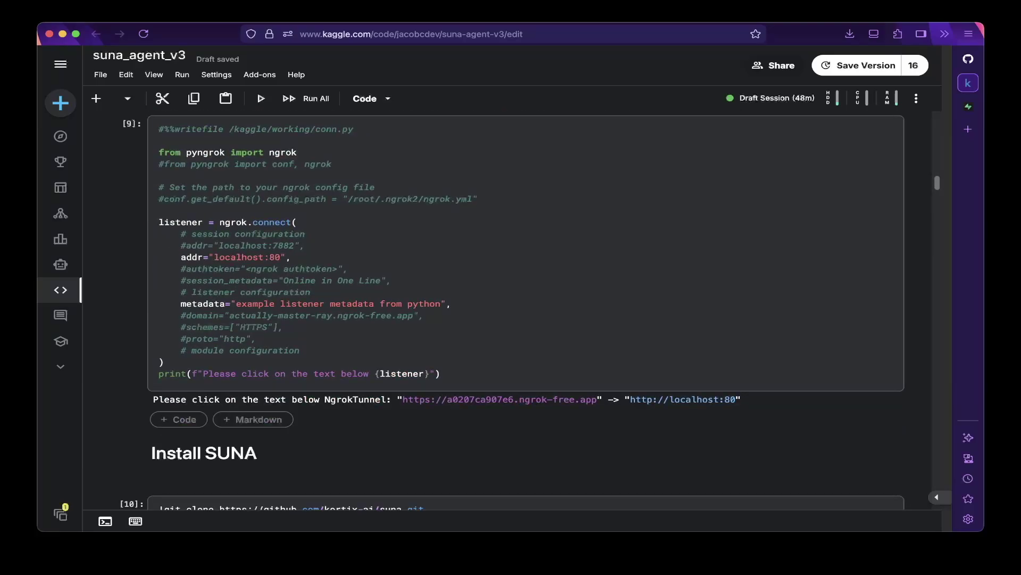
- Review the Install SUNA cells and the backend .env template in the Setup Keys section
{"action": "scroll", "coordinate": [526, 309], "scroll_direction": "down", "scroll_amount": 10}
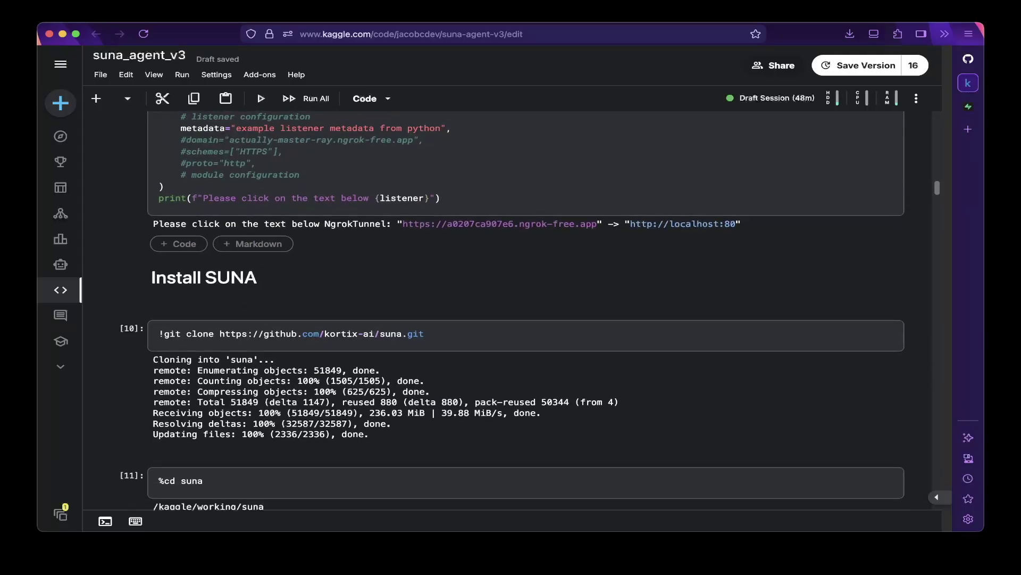
{"action": "scroll", "coordinate": [526, 308], "scroll_direction": "down", "scroll_amount": 2}
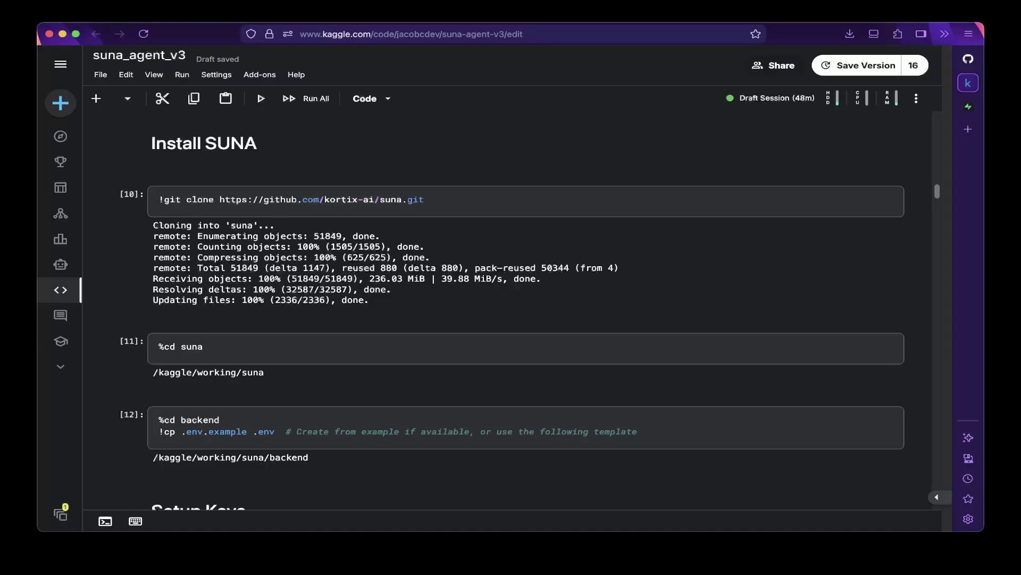
{"action": "scroll", "coordinate": [526, 319], "scroll_direction": "down", "scroll_amount": 3}
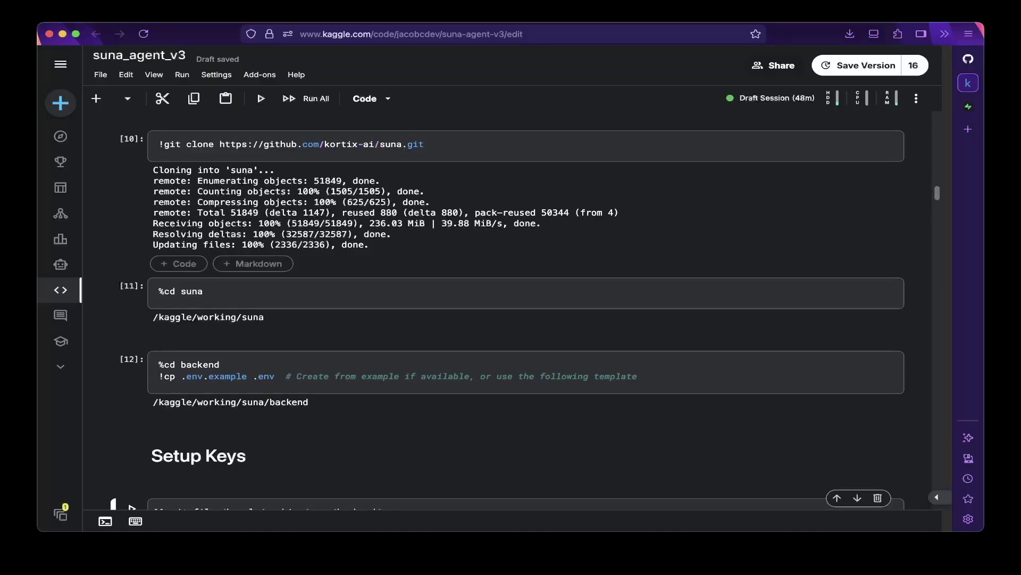
{"action": "scroll", "coordinate": [508, 314], "scroll_direction": "down", "scroll_amount": 5}
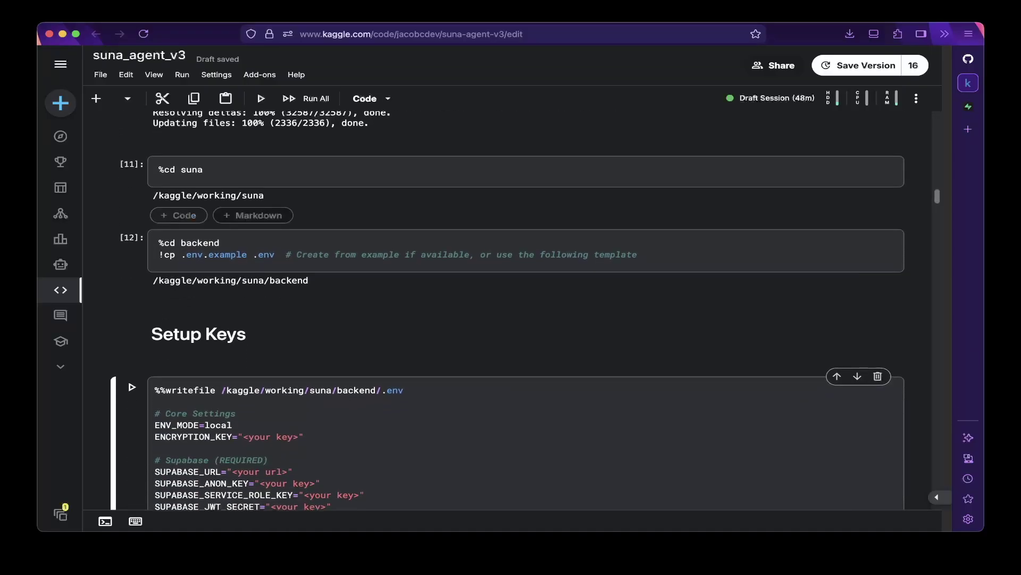
{"action": "scroll", "coordinate": [508, 314], "scroll_direction": "down", "scroll_amount": 7}
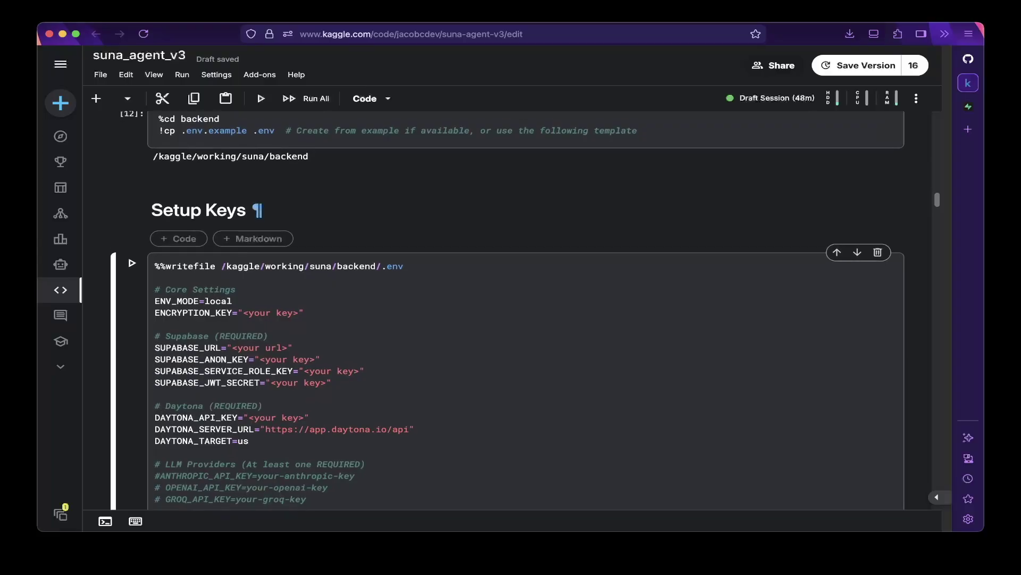
{"action": "scroll", "coordinate": [508, 319], "scroll_direction": "down", "scroll_amount": 1}
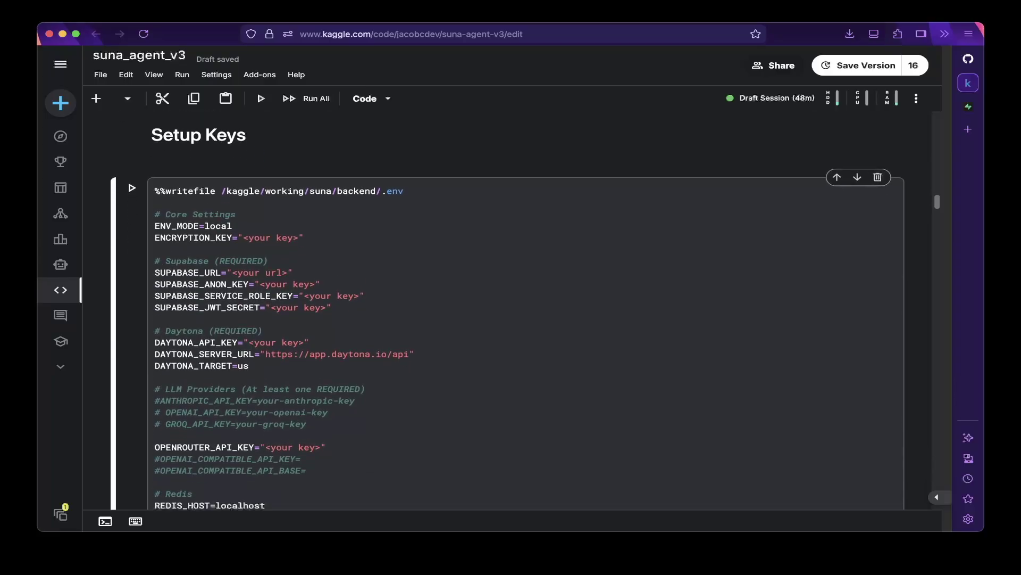
{"action": "scroll", "coordinate": [507, 320], "scroll_direction": "down", "scroll_amount": 2}
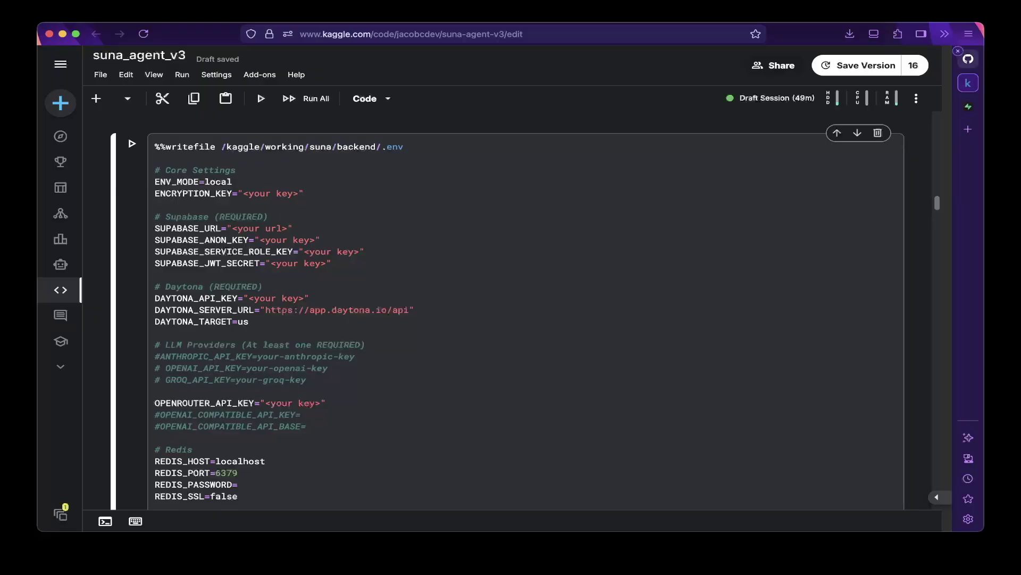
- Switch to the suna repository on GitHub and examine the encryption key and admin API key generator functions in setup.py
{"action": "left_click", "coordinate": [968, 58]}
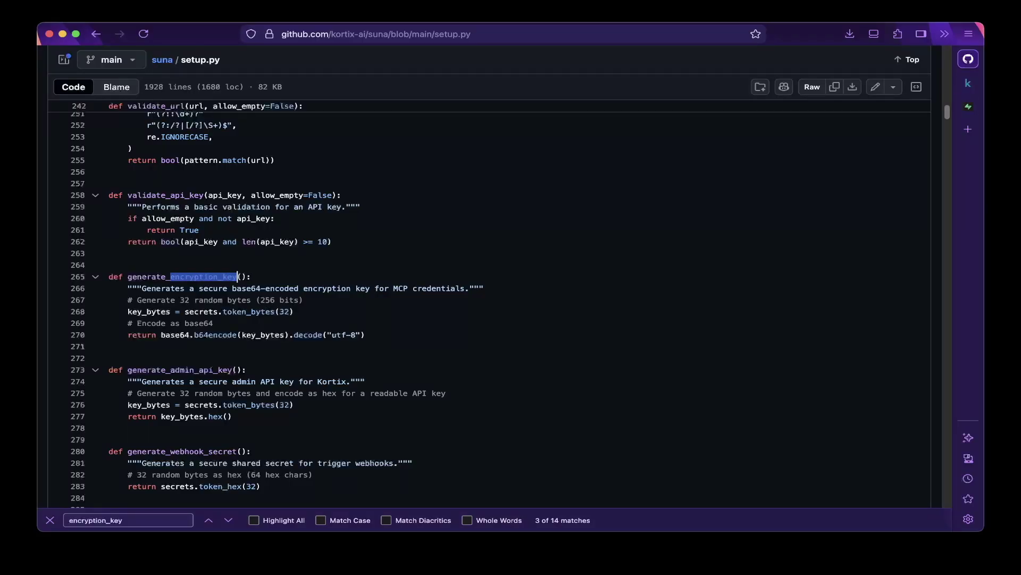
{"action": "scroll", "coordinate": [237, 277], "scroll_direction": "down", "scroll_amount": 2}
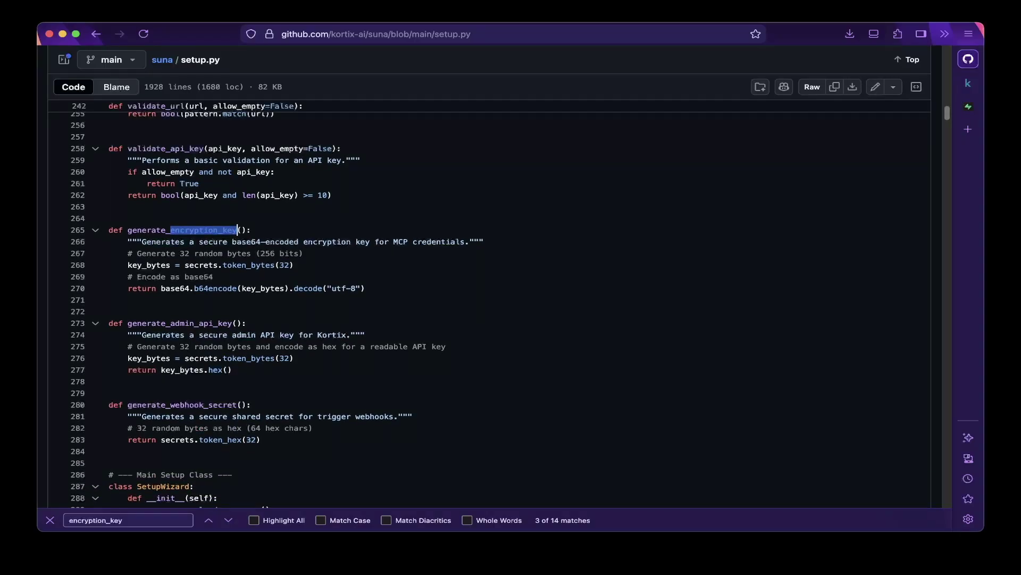
{"action": "left_click_drag", "start_coordinate": [171, 323], "coordinate": [233, 323]}
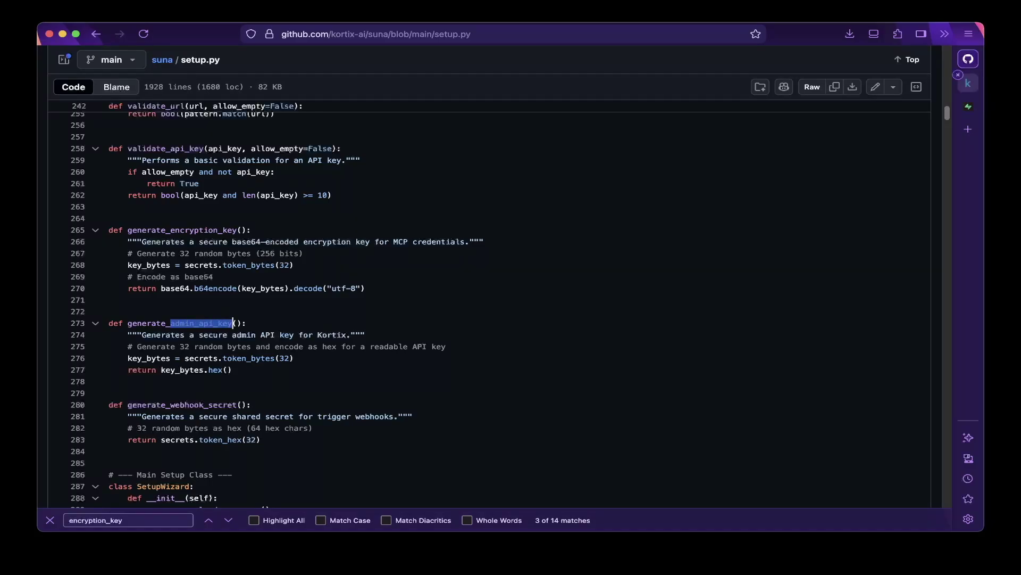
- Return to the Kaggle notebook and examine the remaining .env settings, highlighting the KORTIX_ADMIN_API_KEY entry
{"action": "left_click", "coordinate": [968, 83]}
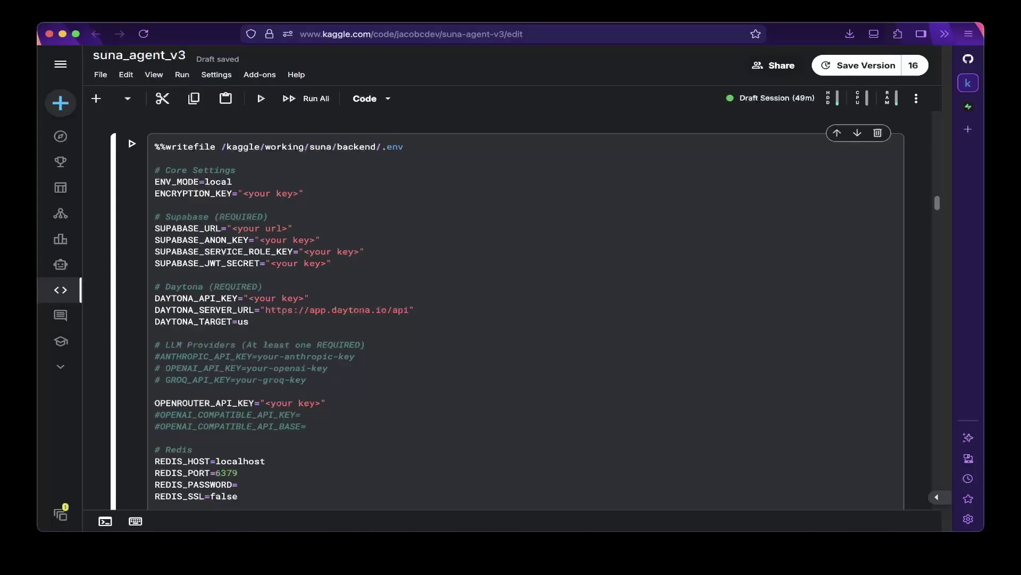
{"action": "scroll", "coordinate": [332, 346], "scroll_direction": "down", "scroll_amount": 5}
{"action": "key", "text": "ctrl+Return"}
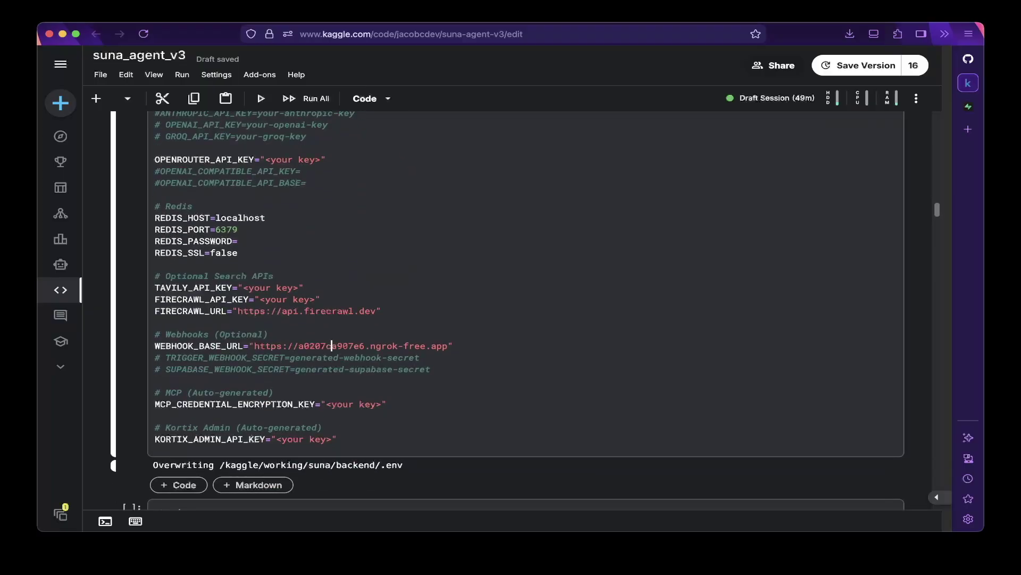
{"action": "left_click_drag", "start_coordinate": [155, 439], "coordinate": [337, 439]}
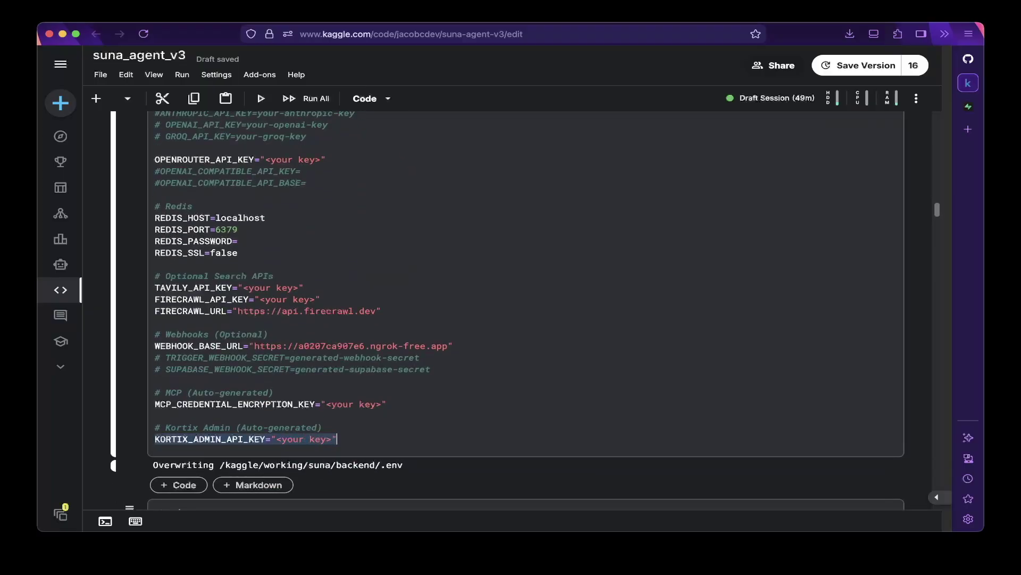
{"action": "left_click", "coordinate": [338, 439]}
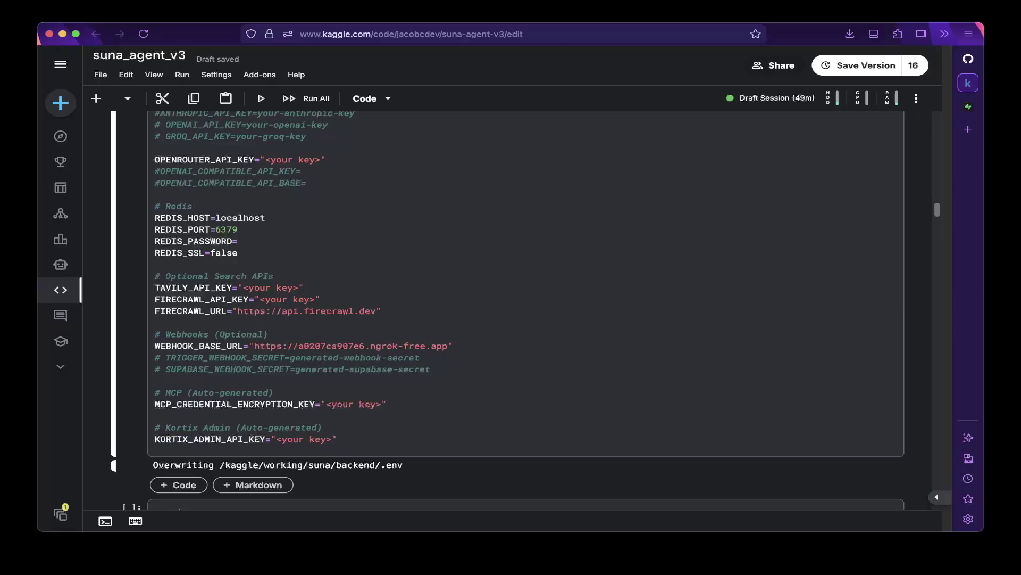
- Highlight the MCP_CREDENTIAL_ENCRYPTION_KEY and ENCRYPTION_KEY entries in the backend .env cell
{"action": "left_click_drag", "start_coordinate": [315, 405], "coordinate": [155, 404]}
{"action": "left_click", "coordinate": [155, 380]}
{"action": "scroll", "coordinate": [526, 309], "scroll_direction": "up", "scroll_amount": 5}
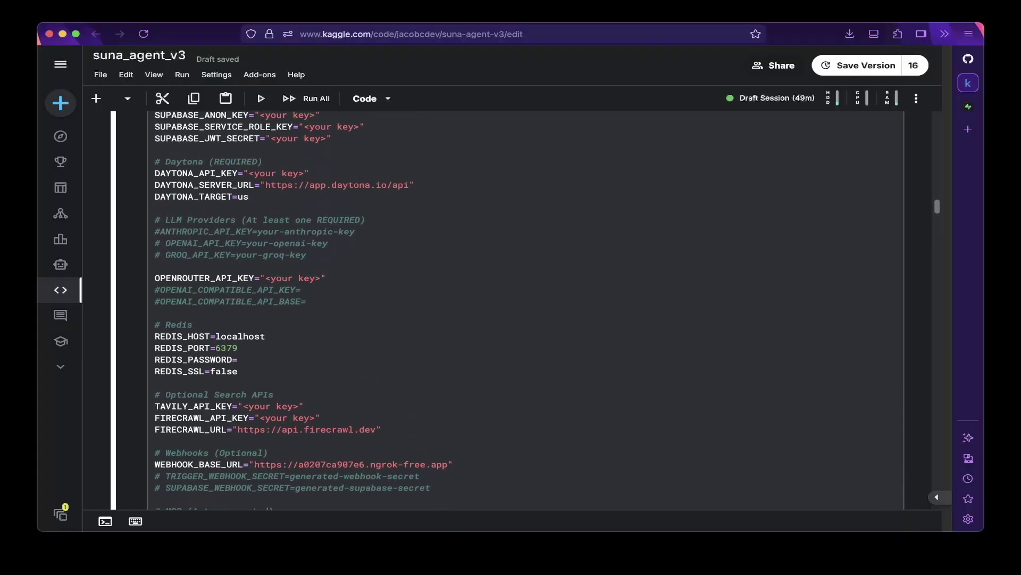
{"action": "scroll", "coordinate": [527, 308], "scroll_direction": "up", "scroll_amount": 1}
{"action": "left_click_drag", "start_coordinate": [238, 182], "coordinate": [155, 182]}
{"action": "left_click", "coordinate": [155, 193]}
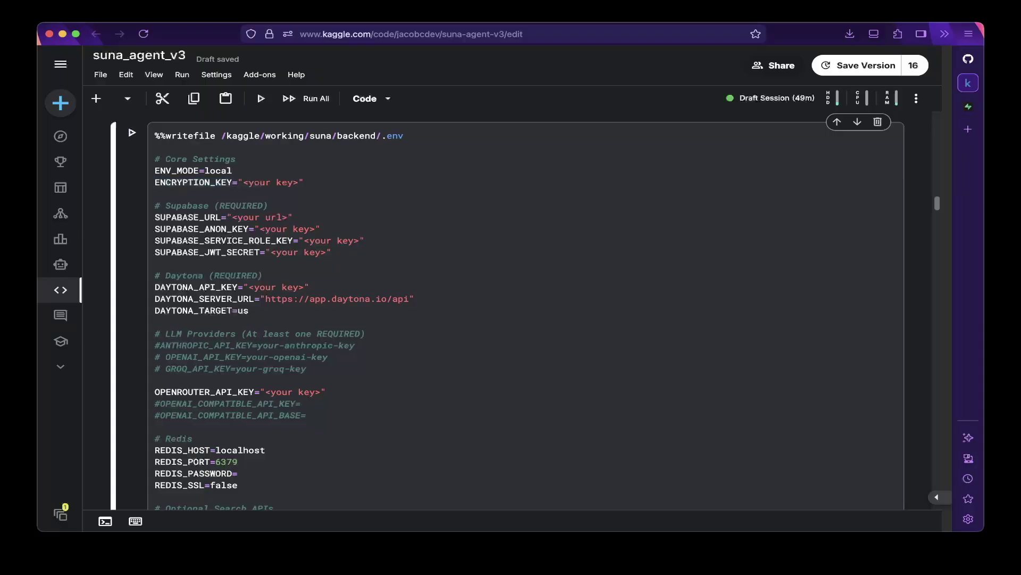
- Review the frontend .env template that follows the backend .env cell
{"action": "scroll", "coordinate": [527, 309], "scroll_direction": "down", "scroll_amount": 8}
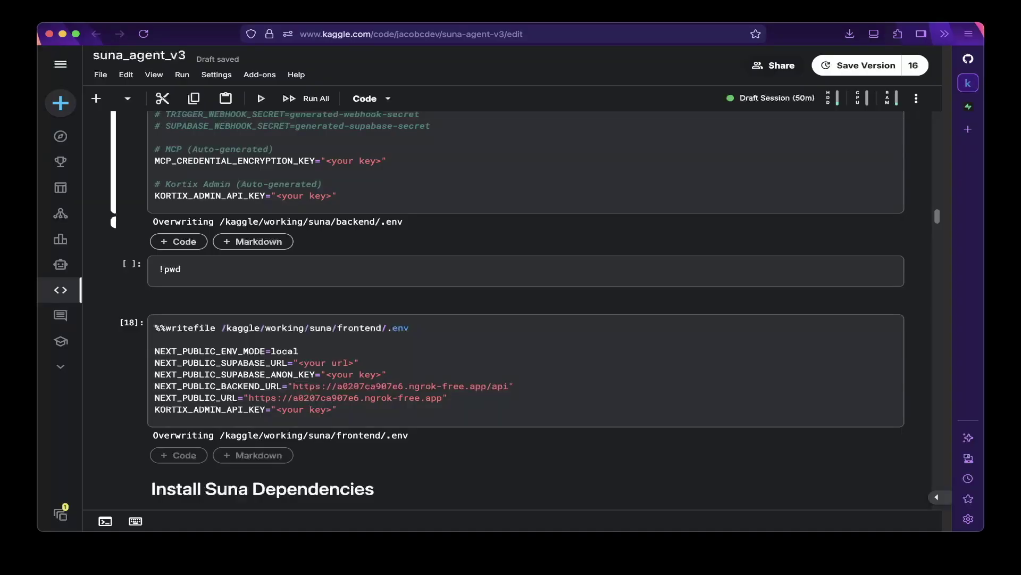
{"action": "scroll", "coordinate": [526, 308], "scroll_direction": "down", "scroll_amount": 3}
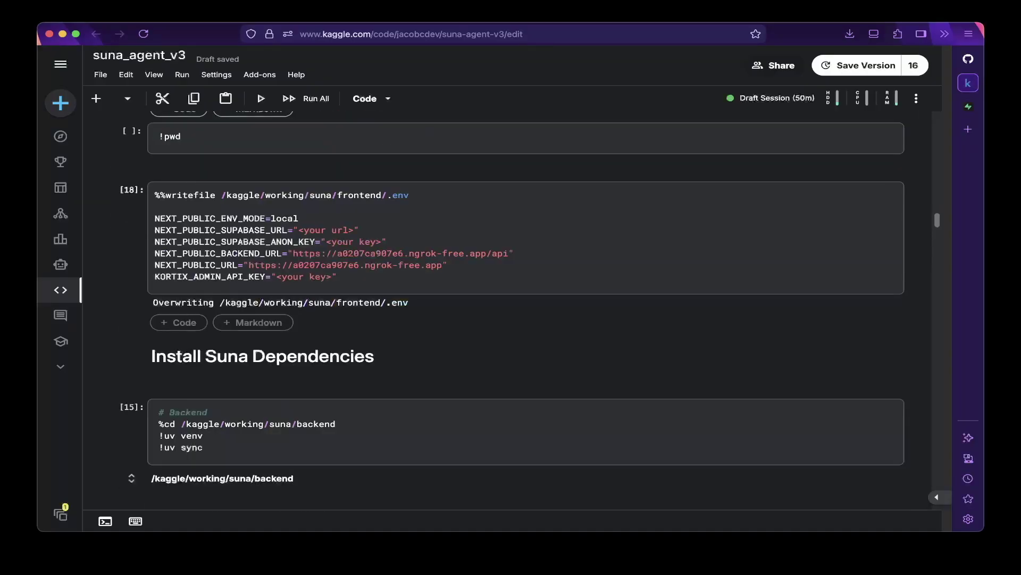
{"action": "scroll", "coordinate": [527, 309], "scroll_direction": "down", "scroll_amount": 6}
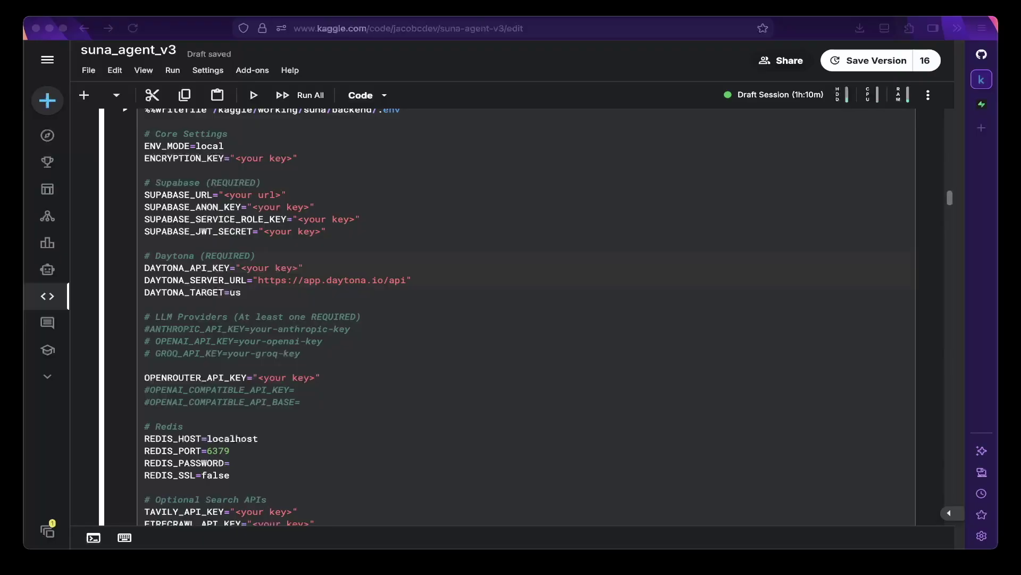
- Highlight the three Daytona settings, from DAYTONA_API_KEY to DAYTONA_TARGET, in the backend .env cell, then clear the selection
{"action": "key", "text": "shift+Up"}
{"action": "key", "text": "shift+Up"}
{"action": "key", "text": "shift+Up"}
{"action": "key", "text": "shift+Home"}
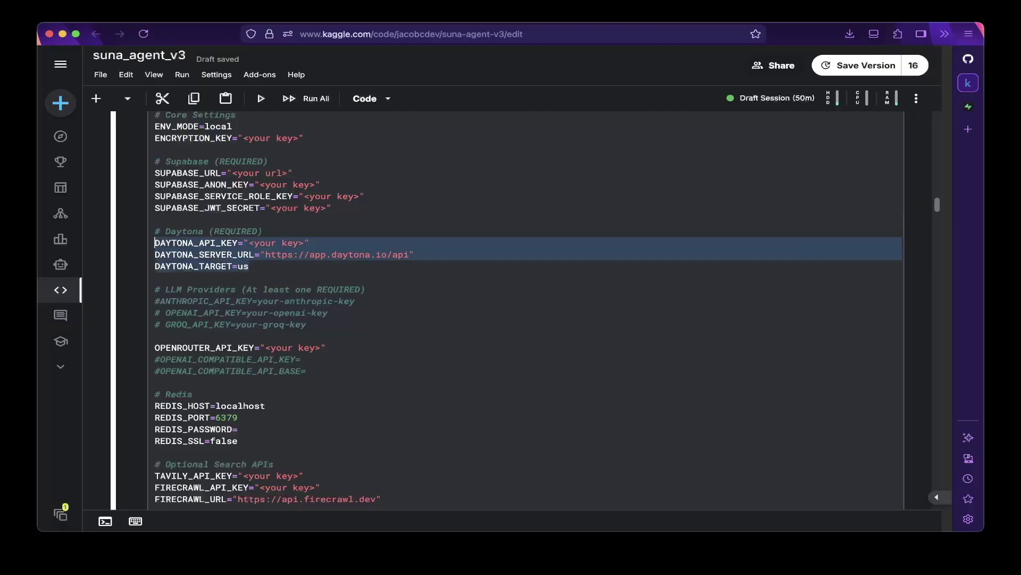
{"action": "left_click", "coordinate": [155, 277]}
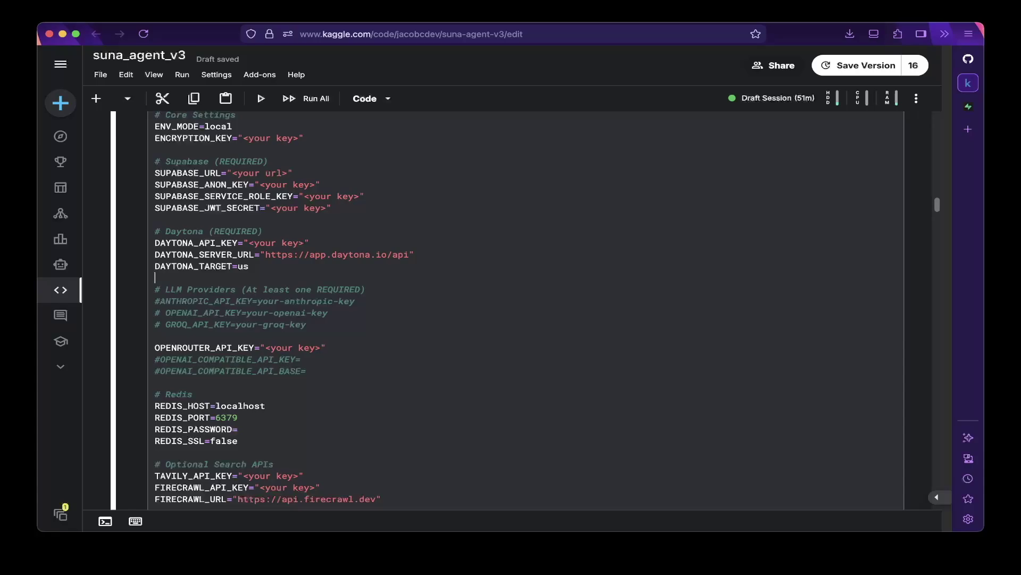
- Examine the LLM provider, Redis, search API and webhook settings in the backend .env cell
{"action": "scroll", "coordinate": [526, 309], "scroll_direction": "down", "scroll_amount": 1}
{"action": "left_click", "coordinate": [155, 291]}
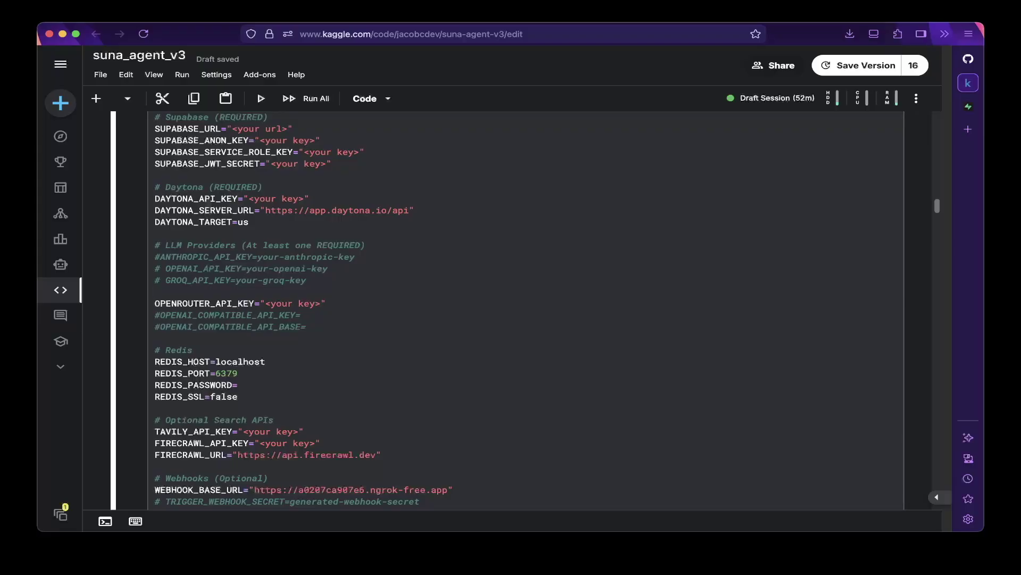
{"action": "left_click", "coordinate": [154, 338]}
{"action": "scroll", "coordinate": [527, 308], "scroll_direction": "down", "scroll_amount": 1}
{"action": "scroll", "coordinate": [526, 308], "scroll_direction": "down", "scroll_amount": 2}
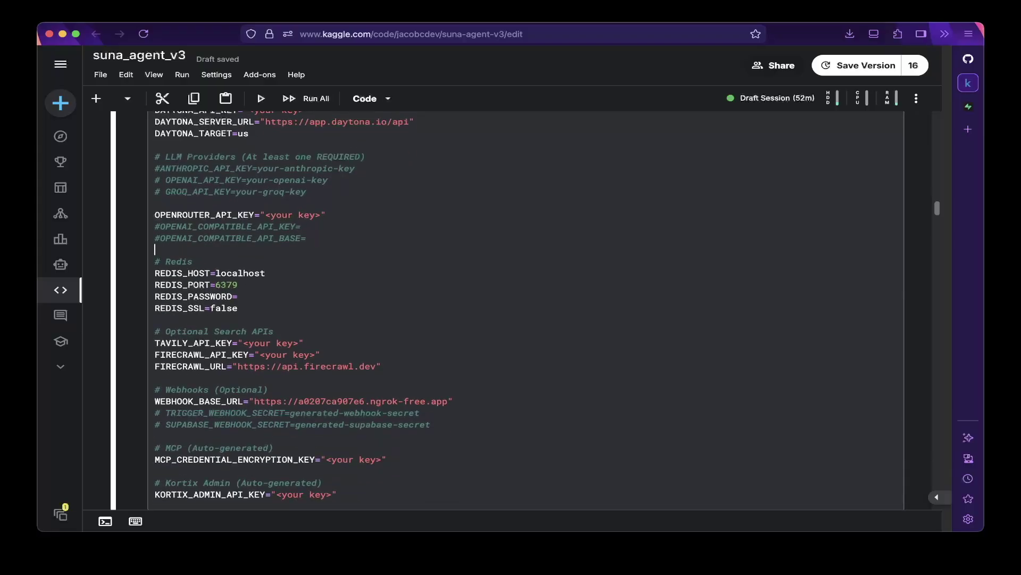
{"action": "key", "text": "ctrl+Return"}
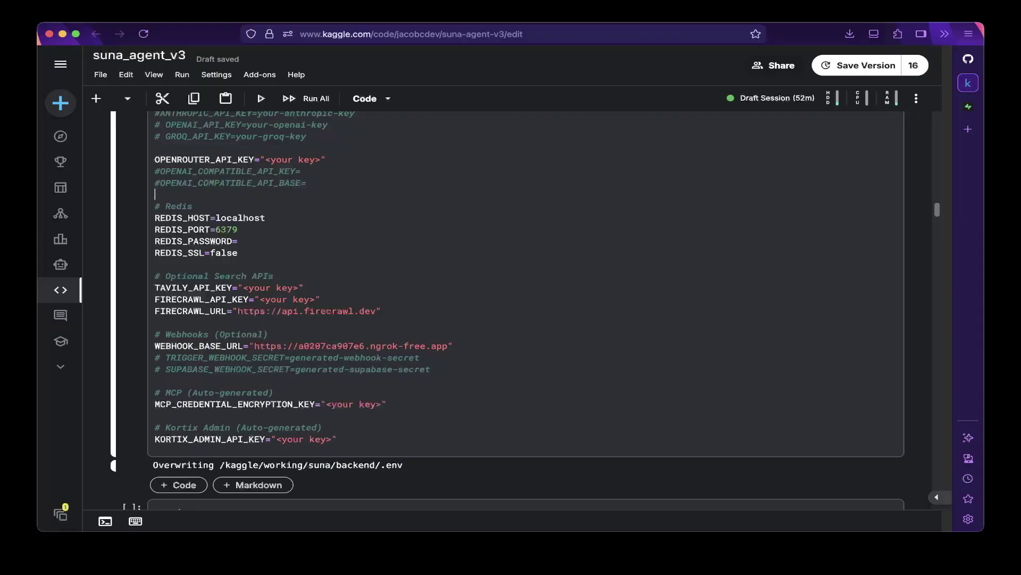
- Examine the frontend .env cell with its Supabase, backend URL and admin key entries
{"action": "scroll", "coordinate": [525, 309], "scroll_direction": "down", "scroll_amount": 3}
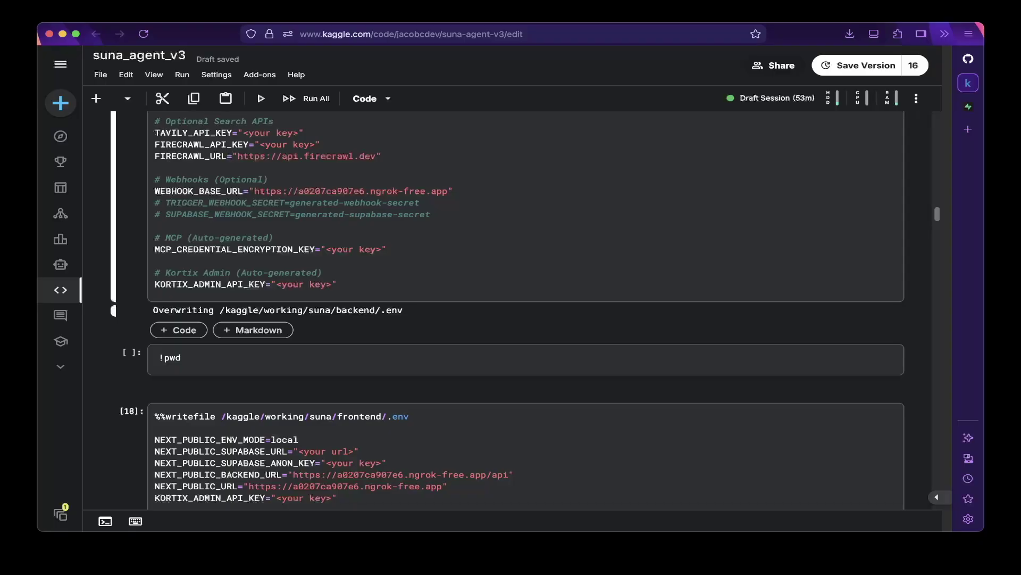
{"action": "scroll", "coordinate": [525, 308], "scroll_direction": "down", "scroll_amount": 2}
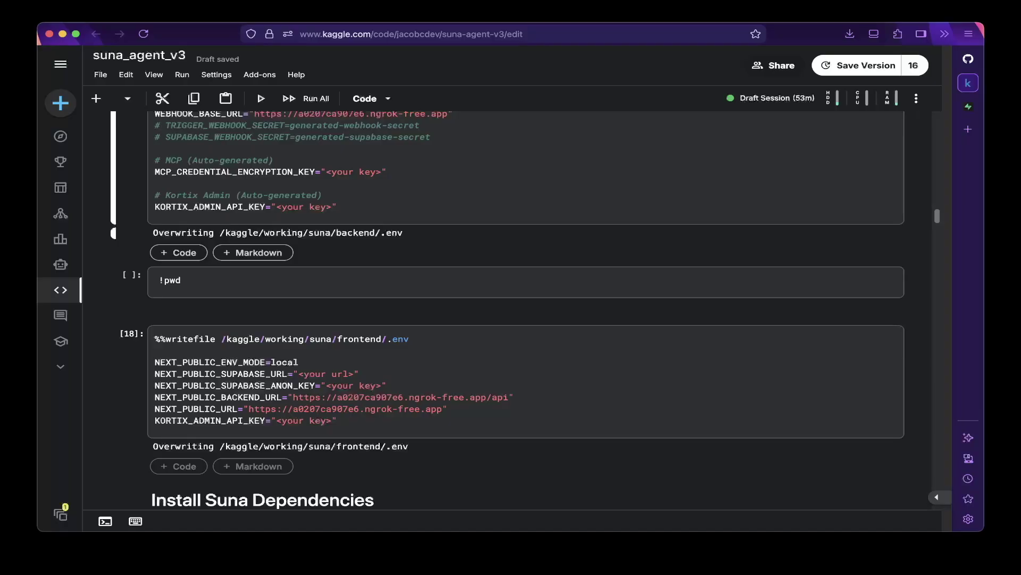
{"action": "scroll", "coordinate": [508, 310], "scroll_direction": "down", "scroll_amount": 5}
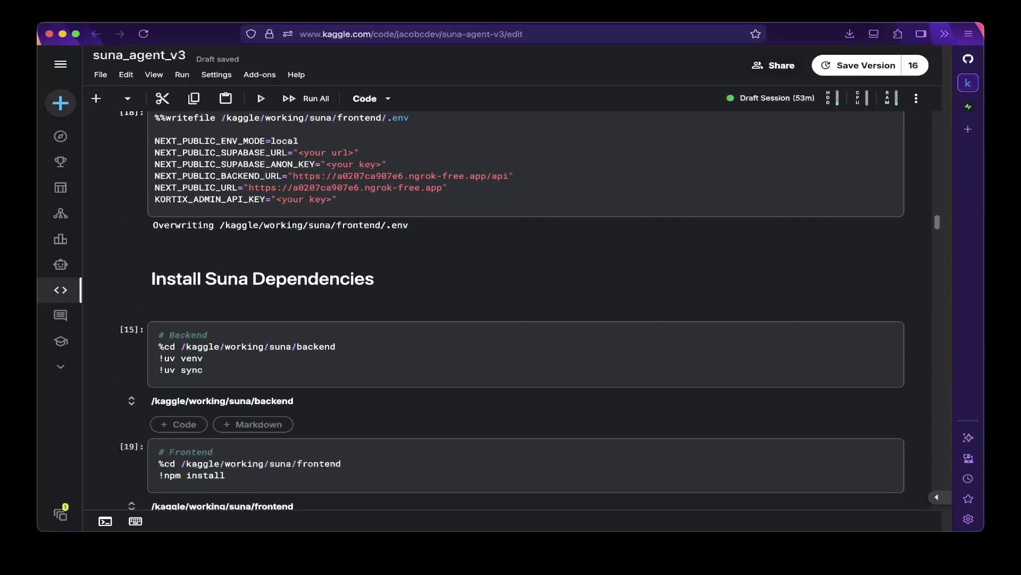
- Review the Install Suna Dependencies and Build Front End cells, including the commented terminal commands
{"action": "scroll", "coordinate": [507, 310], "scroll_direction": "down", "scroll_amount": 3}
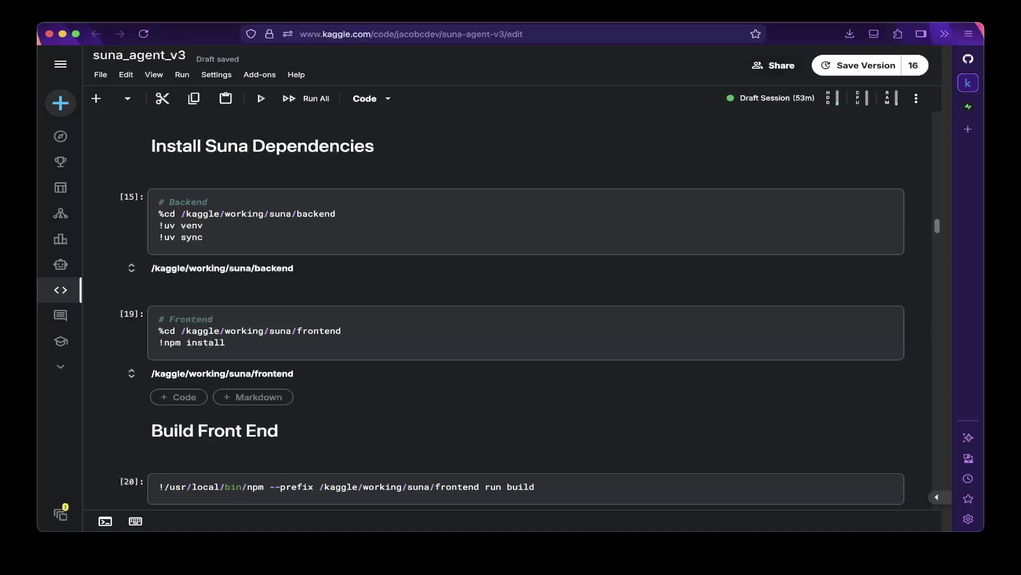
{"action": "scroll", "coordinate": [510, 320], "scroll_direction": "down", "scroll_amount": 5}
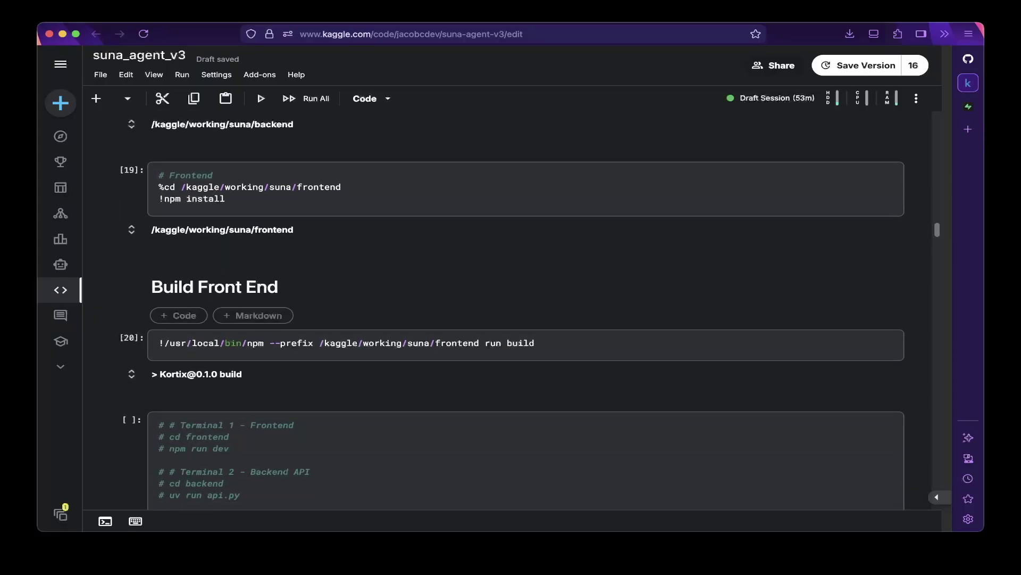
{"action": "scroll", "coordinate": [510, 319], "scroll_direction": "down", "scroll_amount": 2}
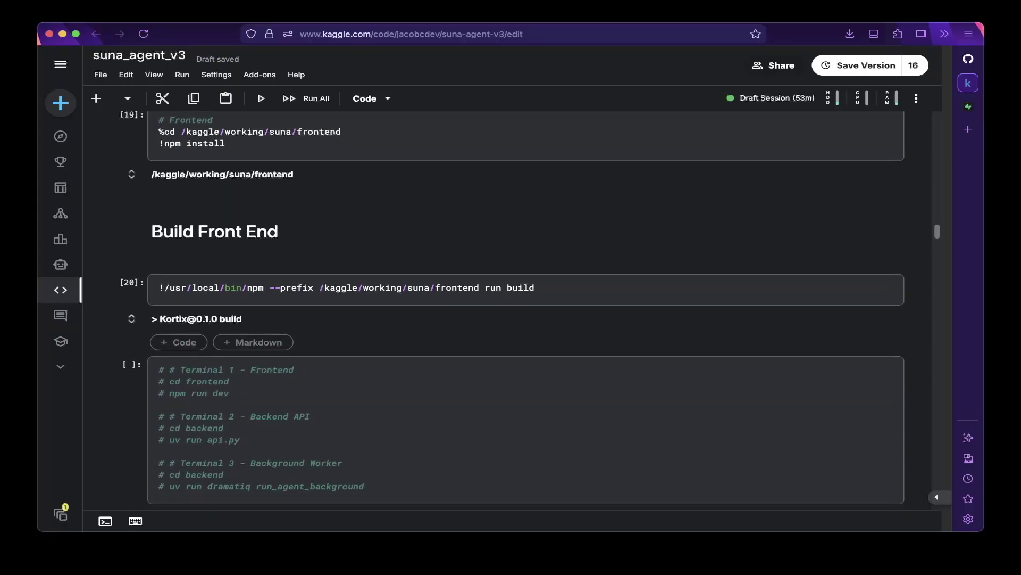
{"action": "scroll", "coordinate": [511, 319], "scroll_direction": "down", "scroll_amount": 1}
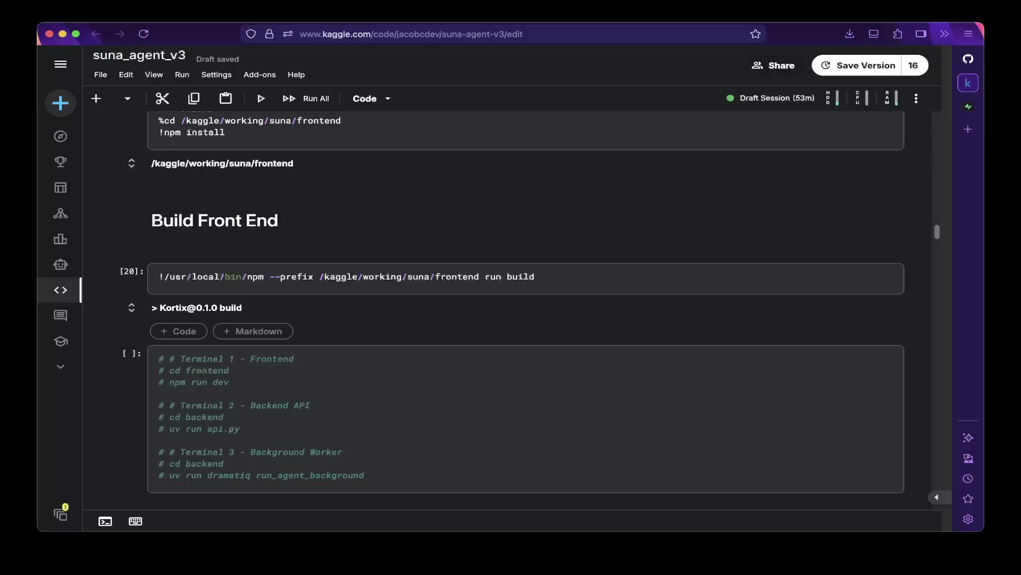
{"action": "scroll", "coordinate": [511, 319], "scroll_direction": "down", "scroll_amount": 10}
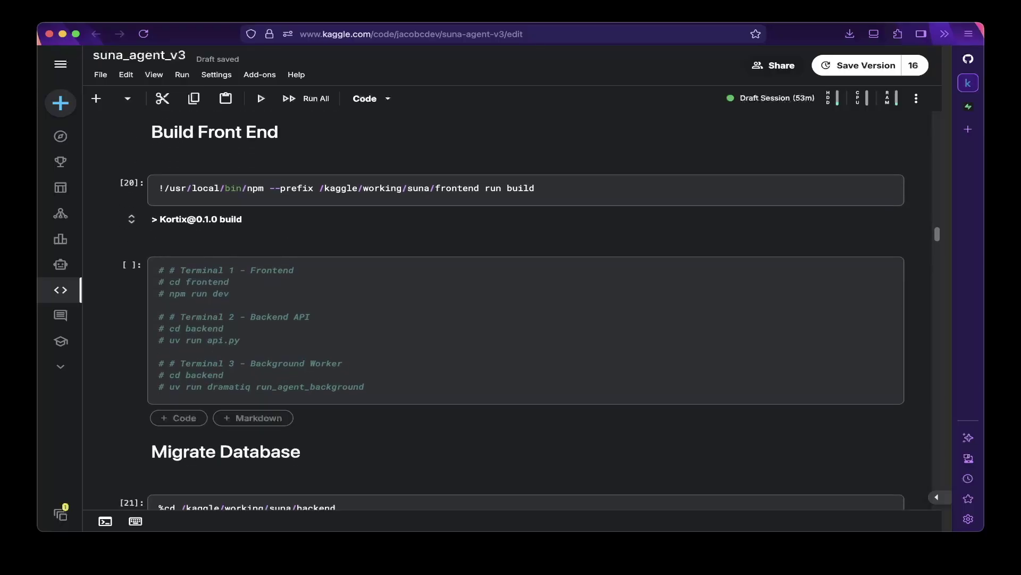
- Examine the Migrate Database cells, from the Supabase CLI installation through login and project linking to the database push
{"action": "scroll", "coordinate": [510, 319], "scroll_direction": "down", "scroll_amount": 4}
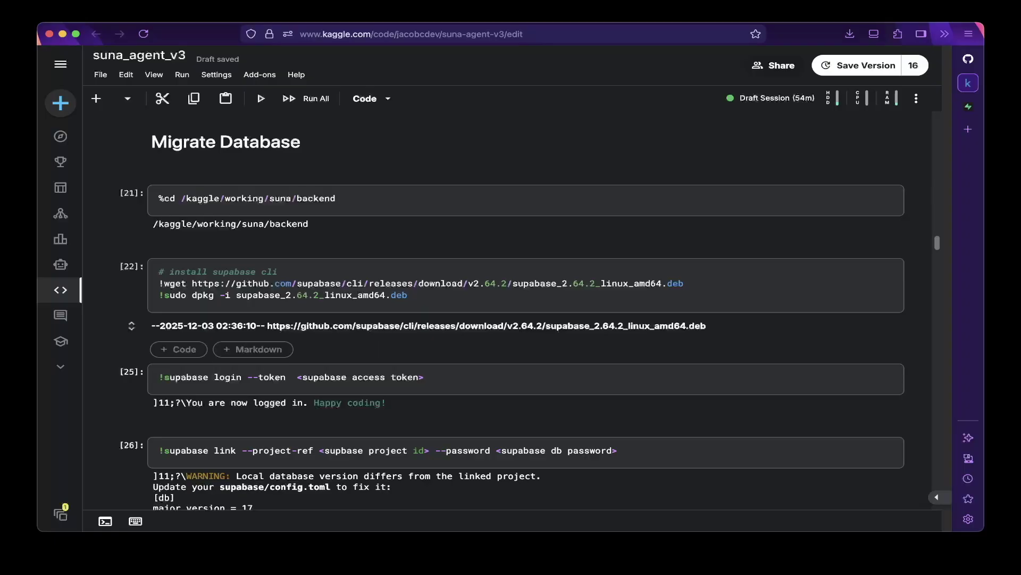
{"action": "scroll", "coordinate": [512, 317], "scroll_direction": "down", "scroll_amount": 2}
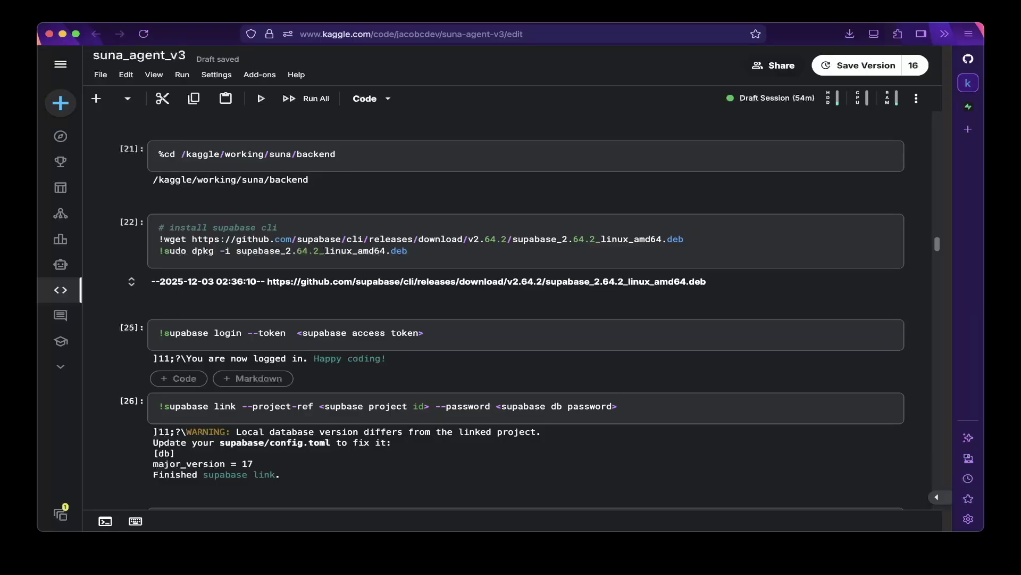
{"action": "scroll", "coordinate": [512, 313], "scroll_direction": "down", "scroll_amount": 2}
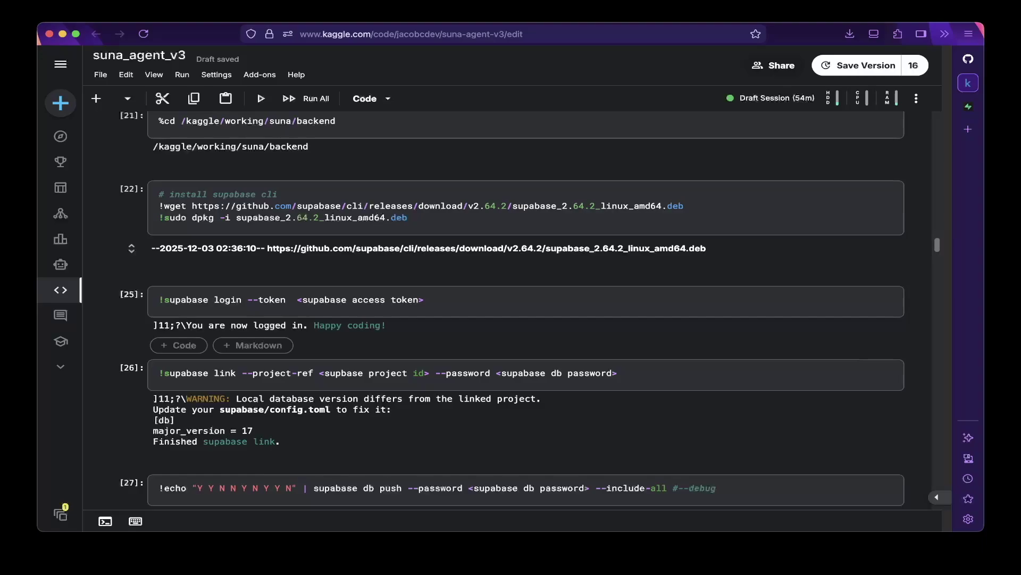
{"action": "scroll", "coordinate": [513, 319], "scroll_direction": "down", "scroll_amount": 3}
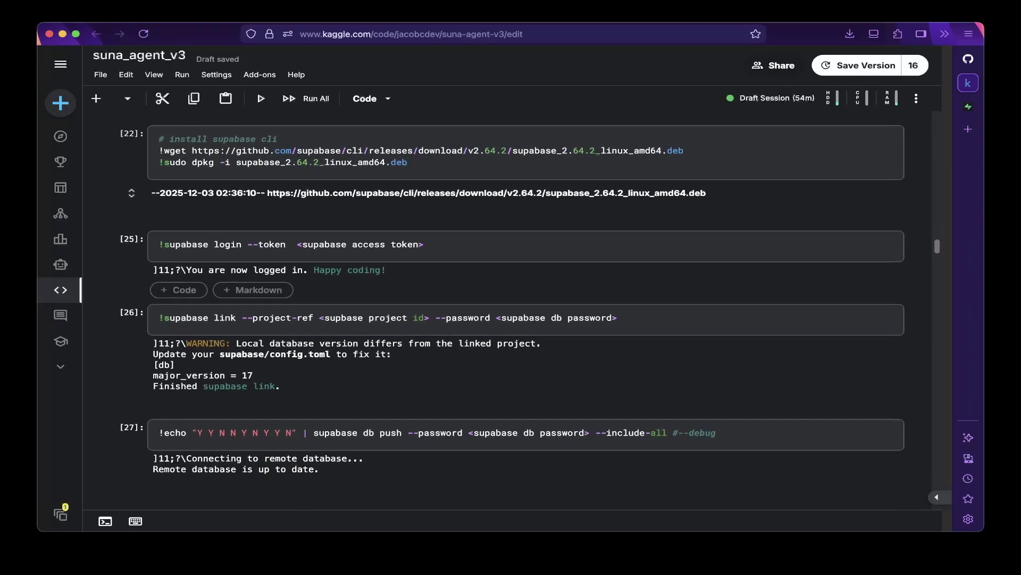
{"action": "scroll", "coordinate": [513, 310], "scroll_direction": "down", "scroll_amount": 1}
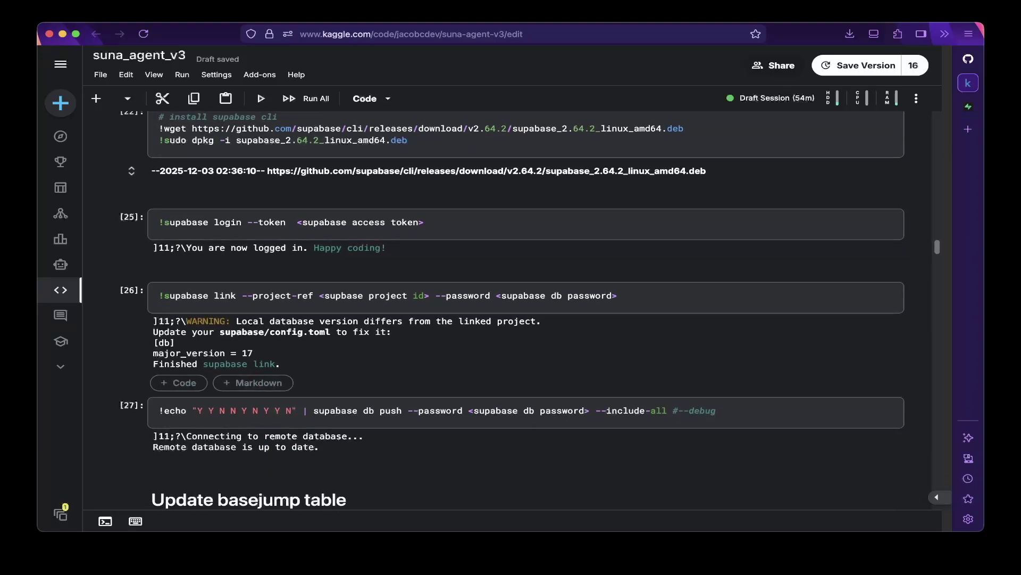
{"action": "scroll", "coordinate": [513, 310], "scroll_direction": "down", "scroll_amount": 1}
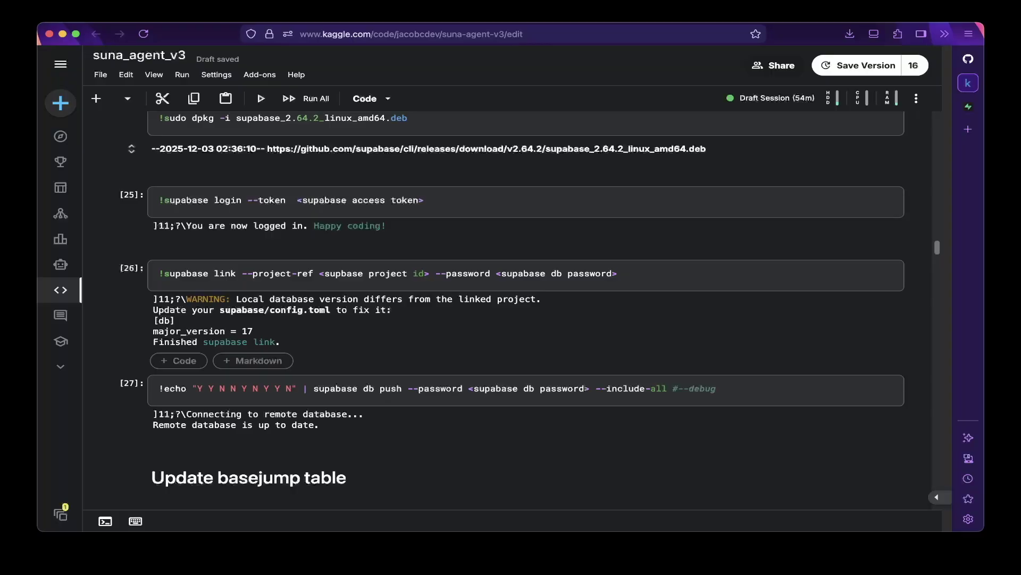
- Read the Update basejump table notes on inserting the user id into basejump.accounts and basejump.account_user
{"action": "scroll", "coordinate": [512, 310], "scroll_direction": "down", "scroll_amount": 3}
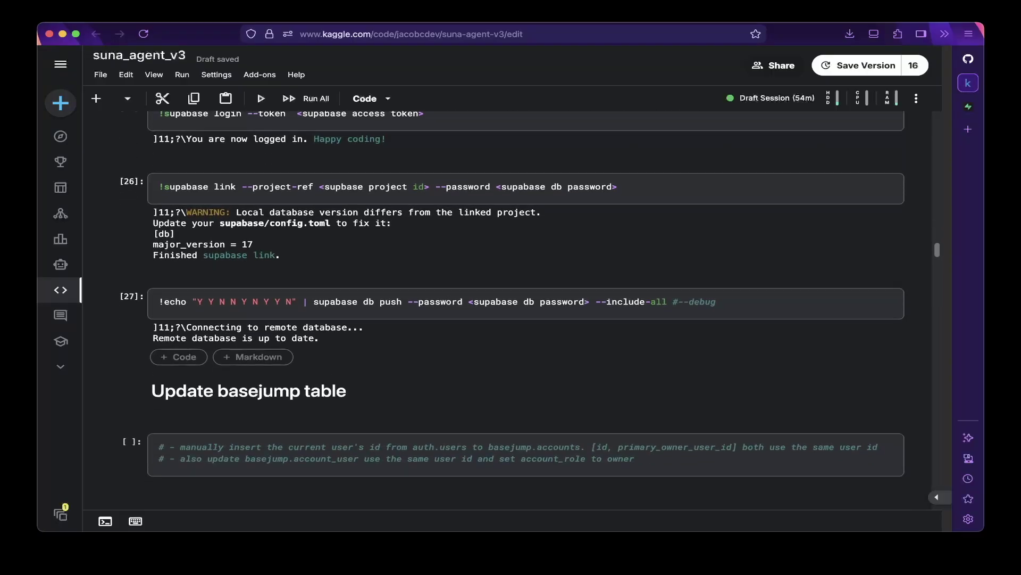
{"action": "scroll", "coordinate": [512, 346], "scroll_direction": "down", "scroll_amount": 1}
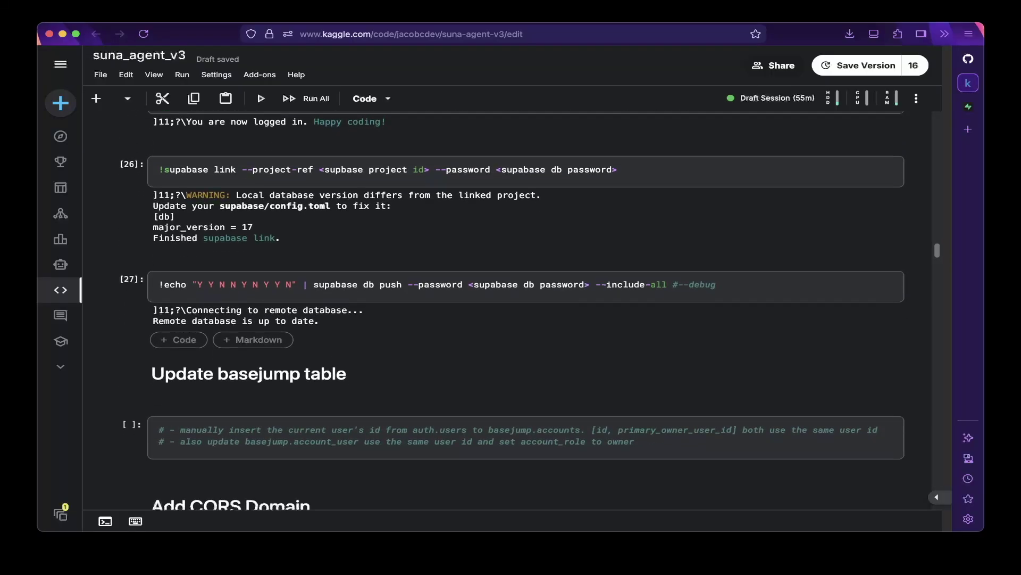
{"action": "scroll", "coordinate": [512, 301], "scroll_direction": "down", "scroll_amount": 1}
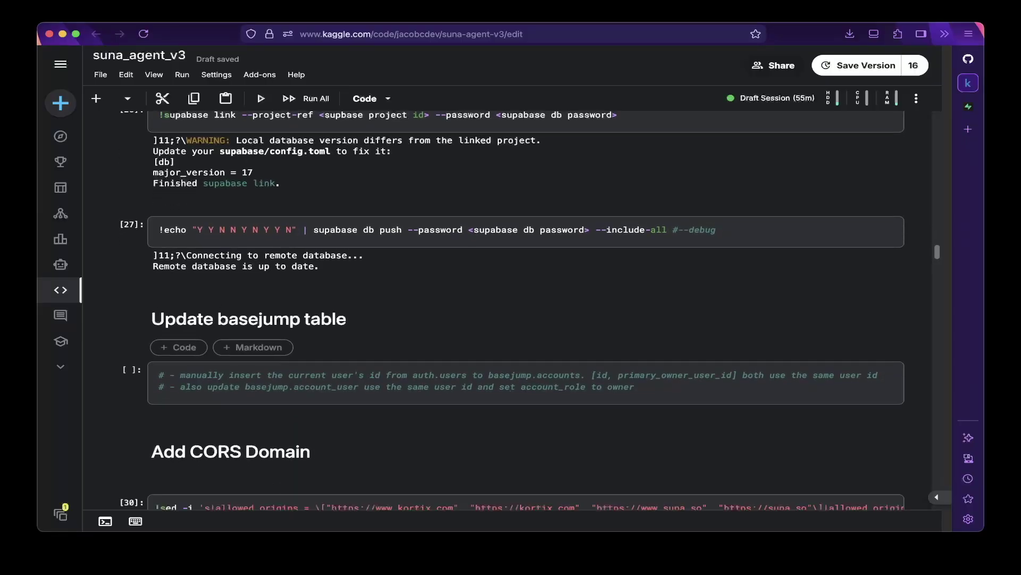
{"action": "scroll", "coordinate": [512, 324], "scroll_direction": "down", "scroll_amount": 1}
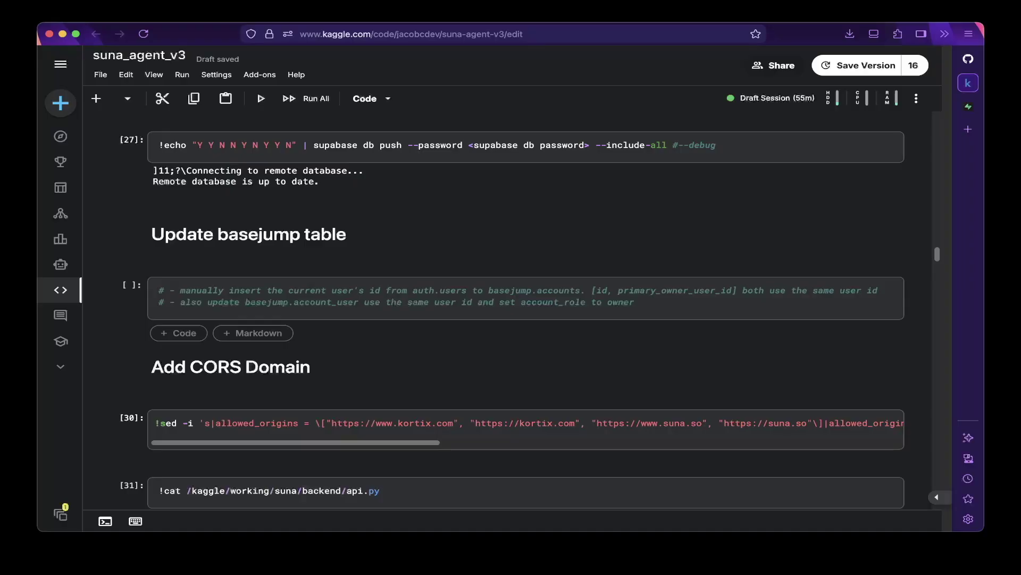
- Examine the sed command under Add CORS Domain along its full length, highlighting the ngrok domain in allowed_origins
{"action": "scroll", "coordinate": [319, 336], "scroll_direction": "down", "scroll_amount": 1}
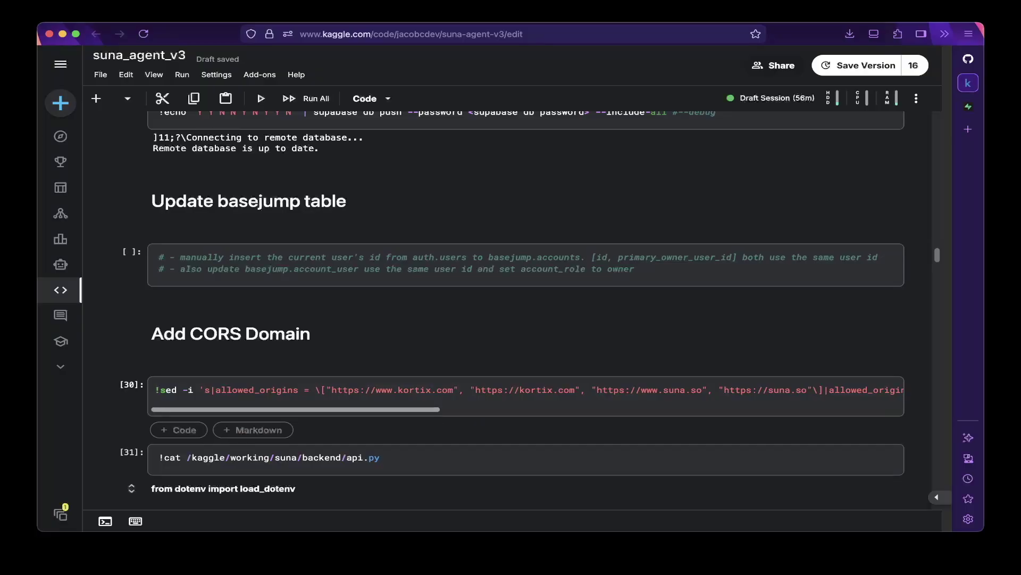
{"action": "left_click", "coordinate": [896, 390]}
{"action": "scroll", "coordinate": [896, 390], "scroll_direction": "right", "scroll_amount": 5}
{"action": "scroll", "coordinate": [527, 390], "scroll_direction": "right", "scroll_amount": 5}
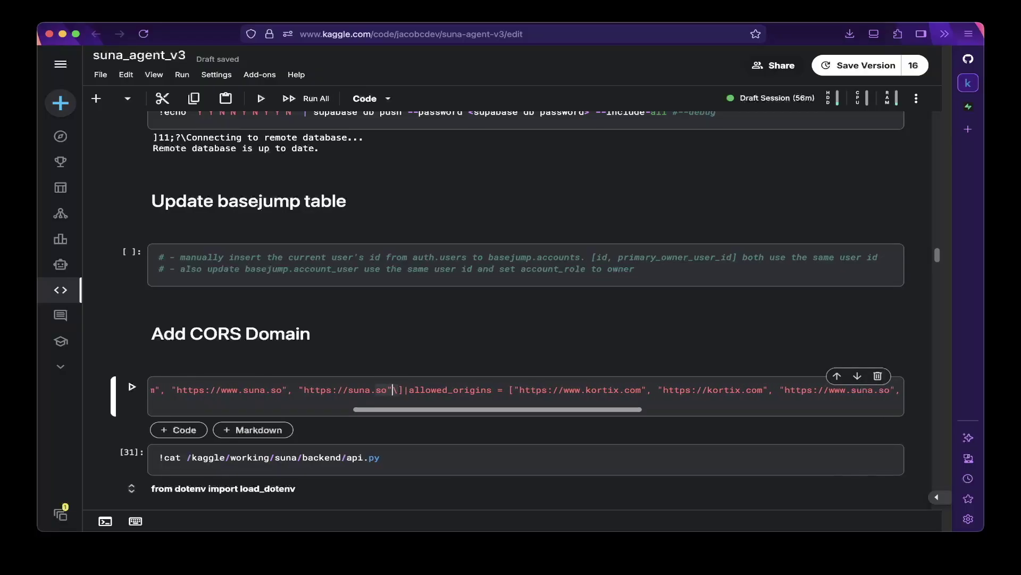
{"action": "scroll", "coordinate": [527, 390], "scroll_direction": "right", "scroll_amount": 10}
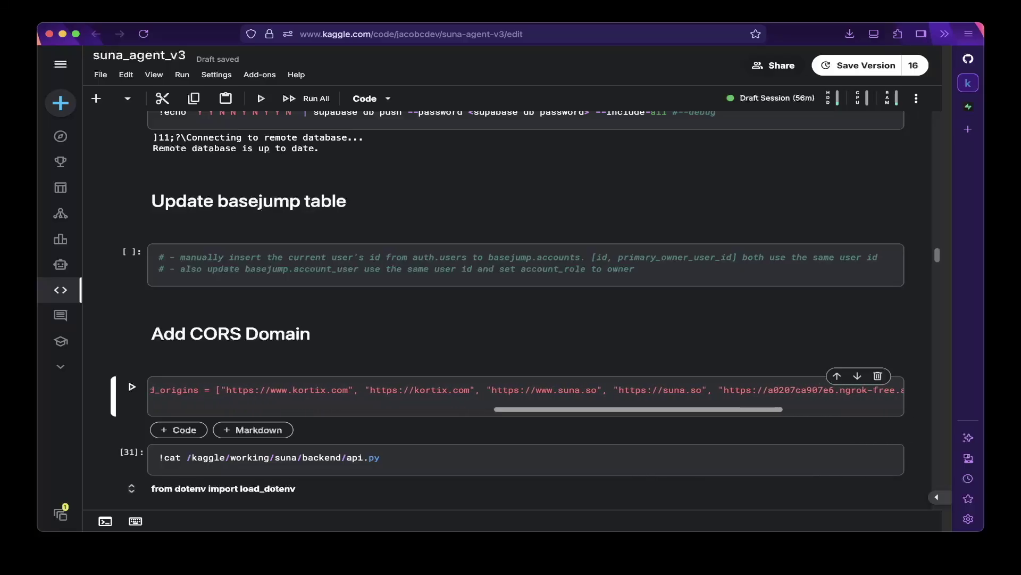
{"action": "scroll", "coordinate": [527, 389], "scroll_direction": "right", "scroll_amount": 3}
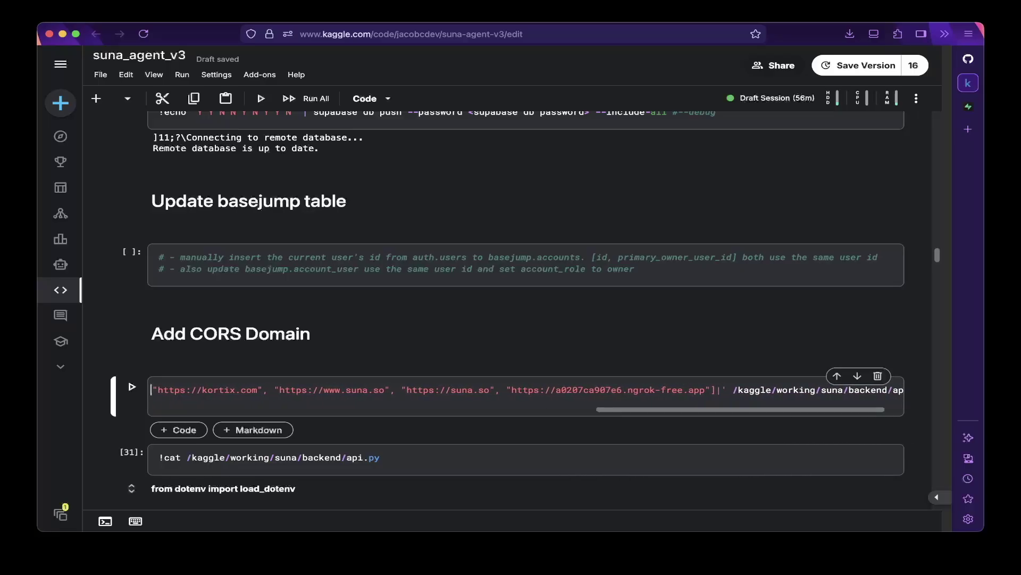
{"action": "left_click_drag", "start_coordinate": [507, 390], "coordinate": [712, 390]}
{"action": "scroll", "coordinate": [527, 390], "scroll_direction": "right", "scroll_amount": 2}
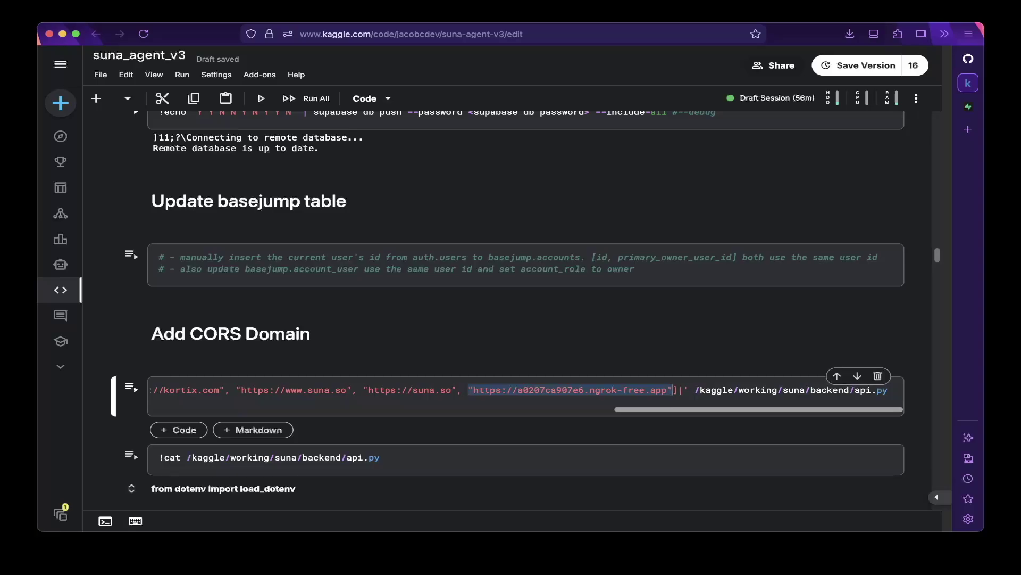
{"action": "scroll", "coordinate": [526, 390], "scroll_direction": "left", "scroll_amount": 10}
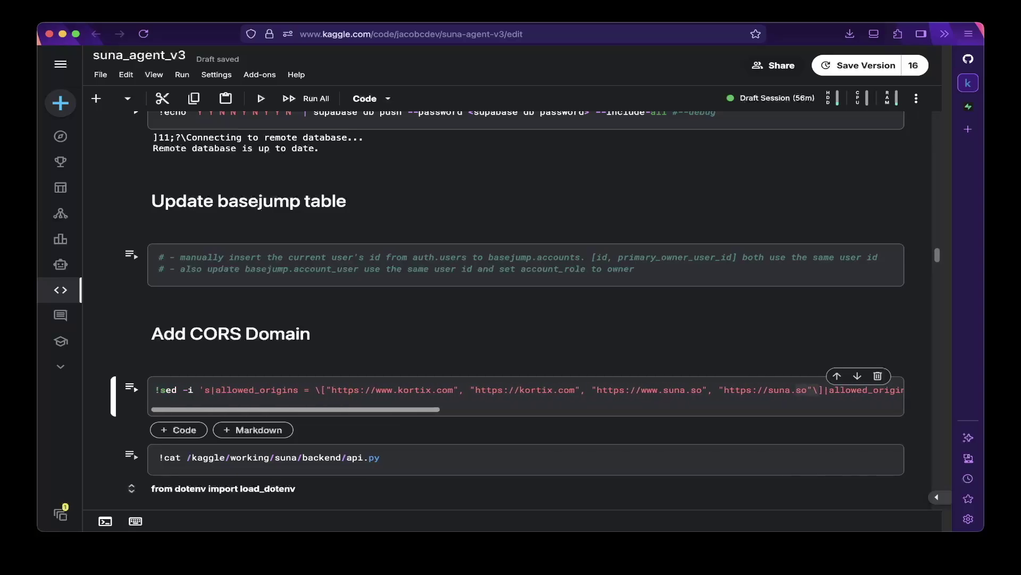
{"action": "scroll", "coordinate": [508, 301], "scroll_direction": "down", "scroll_amount": 1}
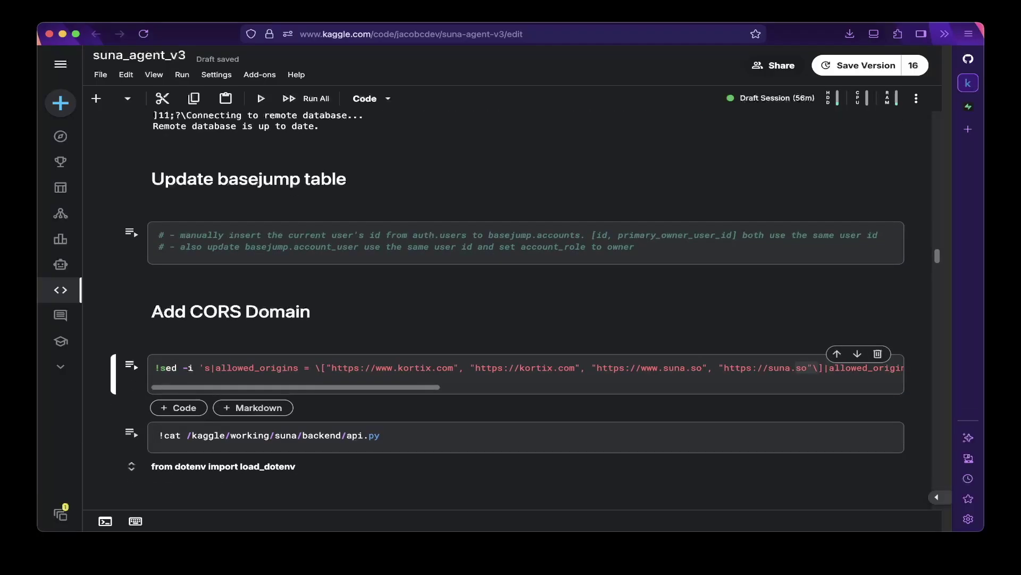
- Look over the Update Default LLM section, from the commented sed command to the opening of the llm.py writefile cell
{"action": "scroll", "coordinate": [507, 301], "scroll_direction": "down", "scroll_amount": 10}
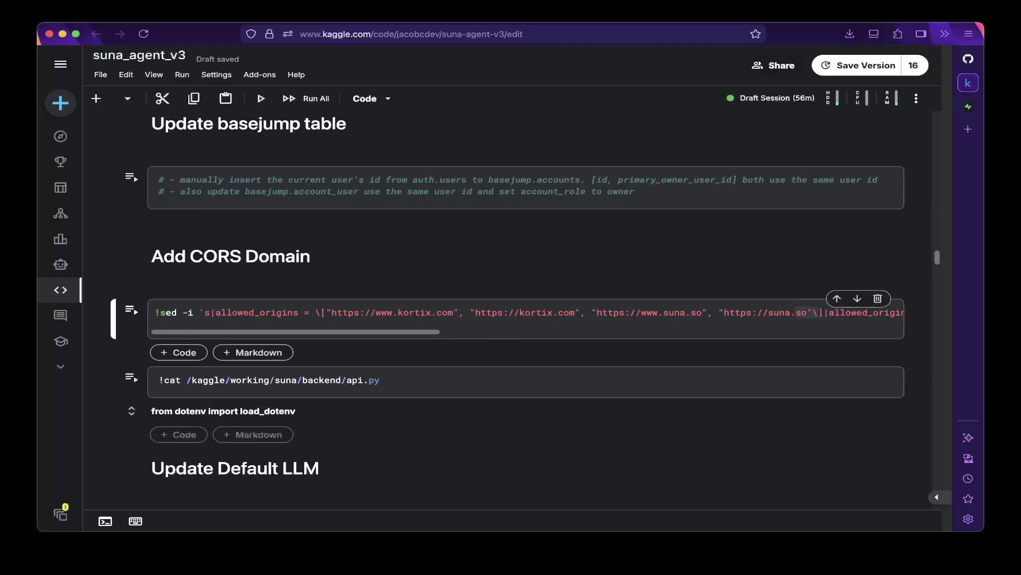
{"action": "scroll", "coordinate": [508, 302], "scroll_direction": "down", "scroll_amount": 3}
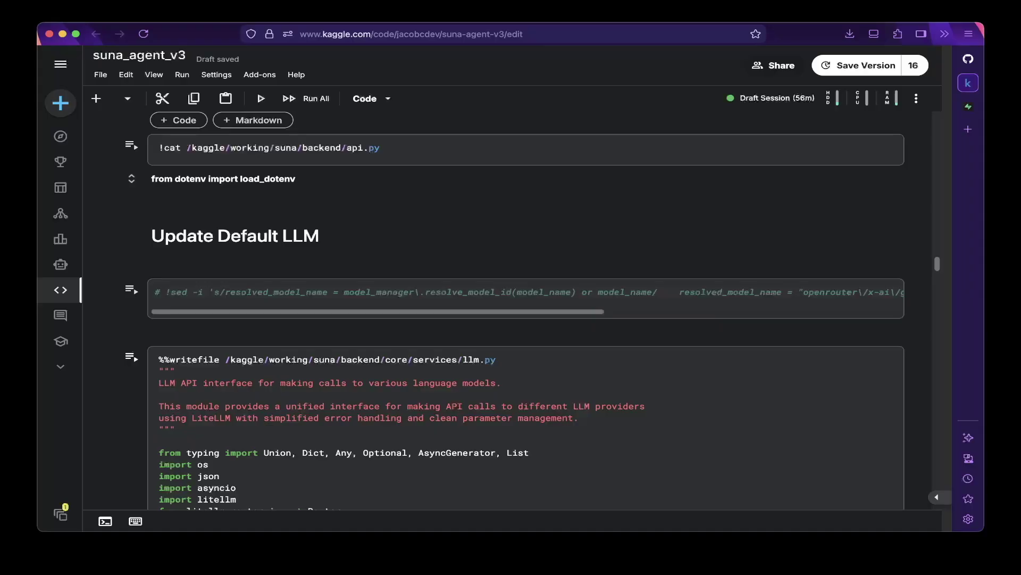
{"action": "scroll", "coordinate": [508, 309], "scroll_direction": "down", "scroll_amount": 5}
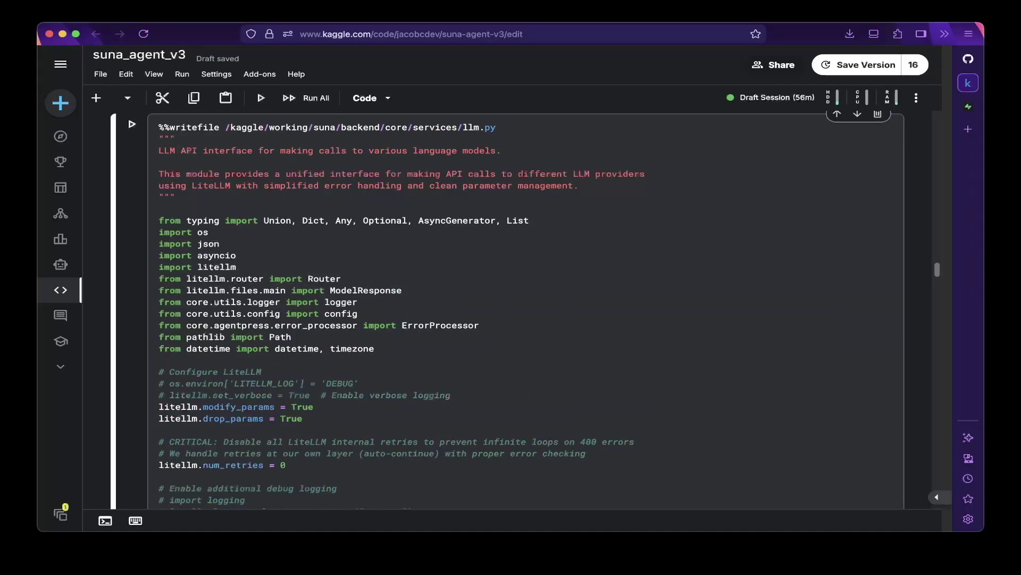
{"action": "scroll", "coordinate": [508, 308], "scroll_direction": "up", "scroll_amount": 1}
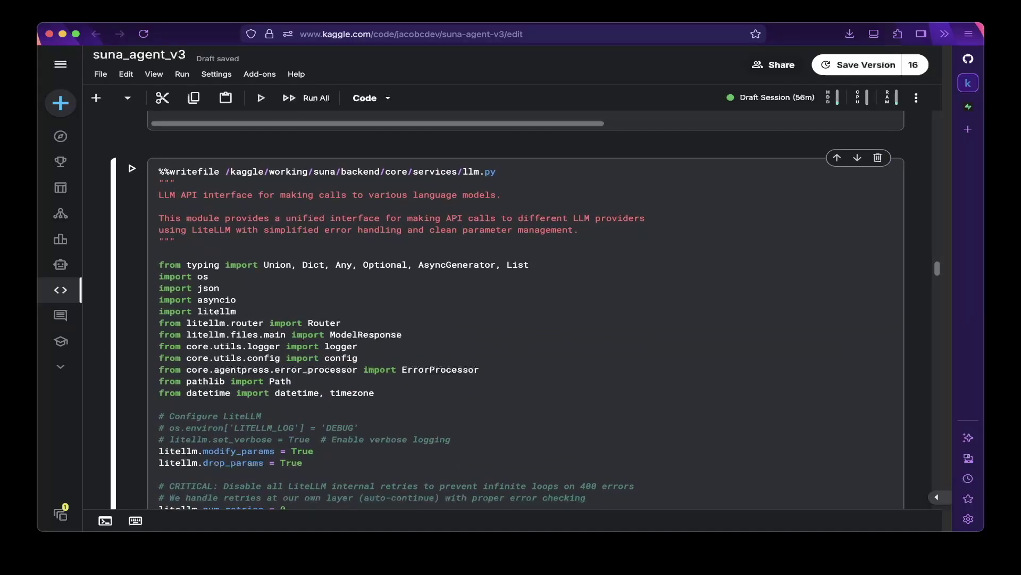
{"action": "scroll", "coordinate": [508, 310], "scroll_direction": "up", "scroll_amount": 1}
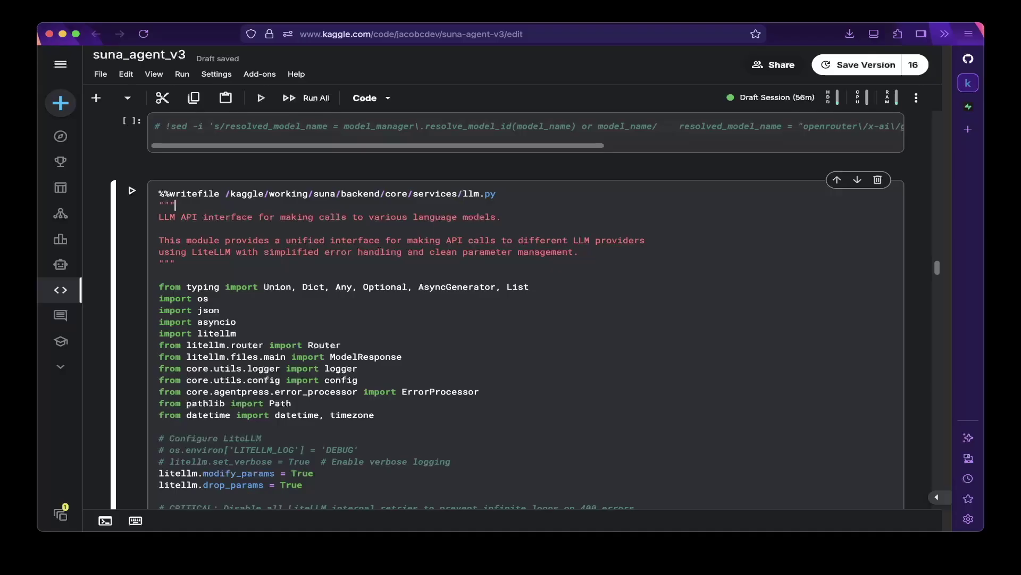
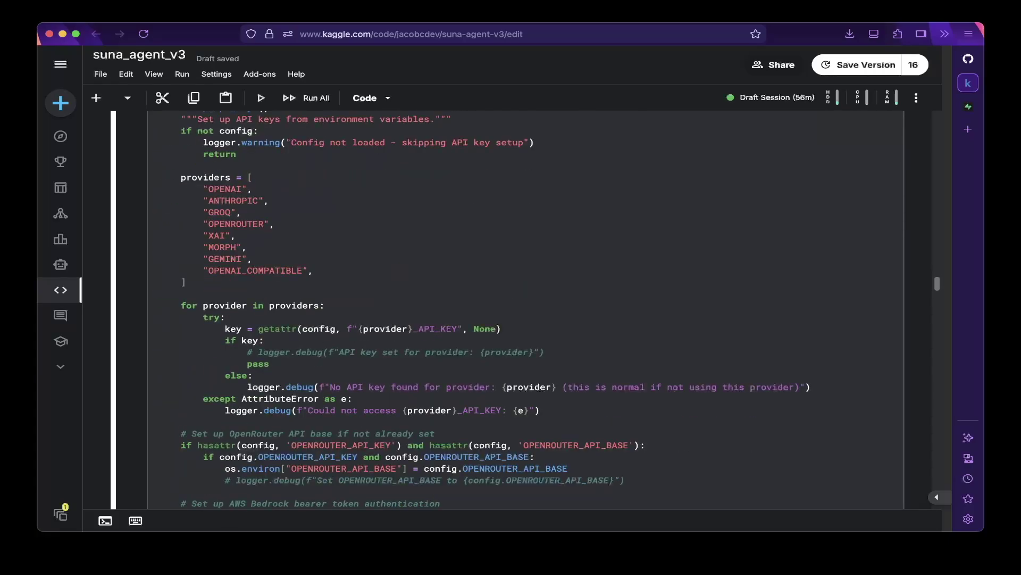
- Read the API key setup and the model_list entries for OpenRouter, Ollama and OpenAI-compatible providers in the llm.py cell
{"action": "scroll", "coordinate": [511, 309], "scroll_direction": "down", "scroll_amount": 4}
{"action": "scroll", "coordinate": [511, 309], "scroll_direction": "down", "scroll_amount": 7}
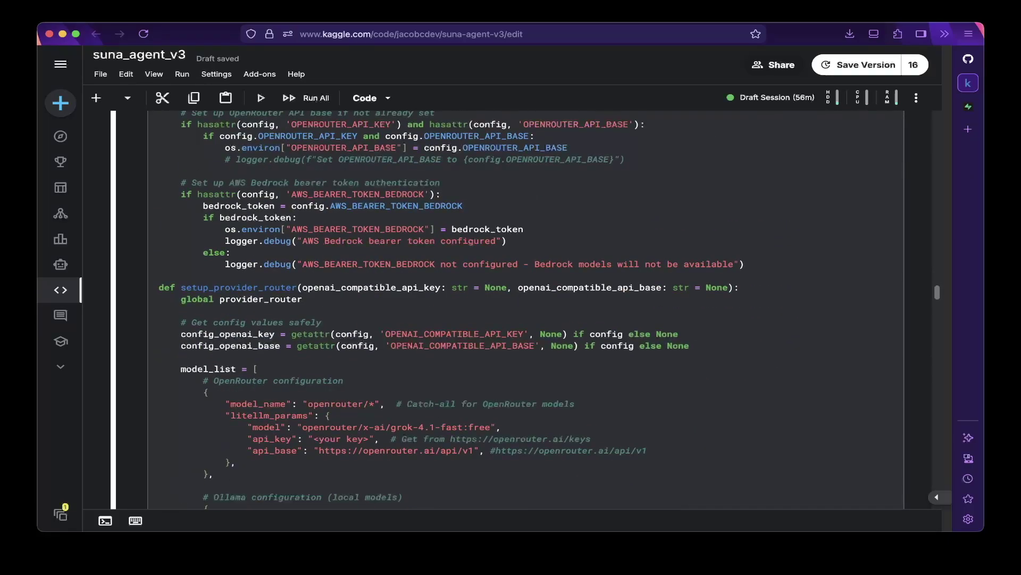
{"action": "scroll", "coordinate": [510, 309], "scroll_direction": "down", "scroll_amount": 4}
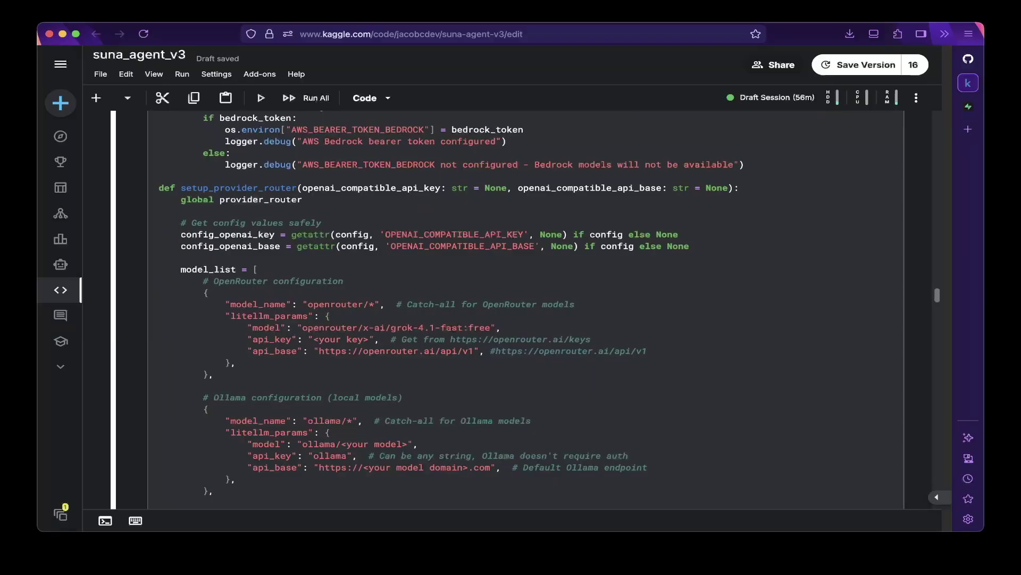
{"action": "scroll", "coordinate": [511, 308], "scroll_direction": "down", "scroll_amount": 2}
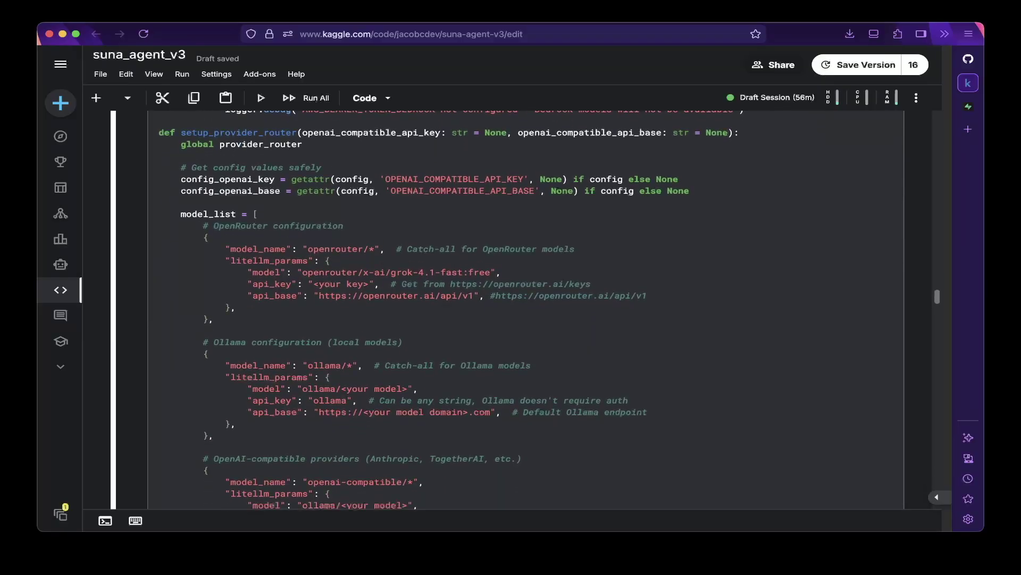
{"action": "scroll", "coordinate": [511, 309], "scroll_direction": "down", "scroll_amount": 1}
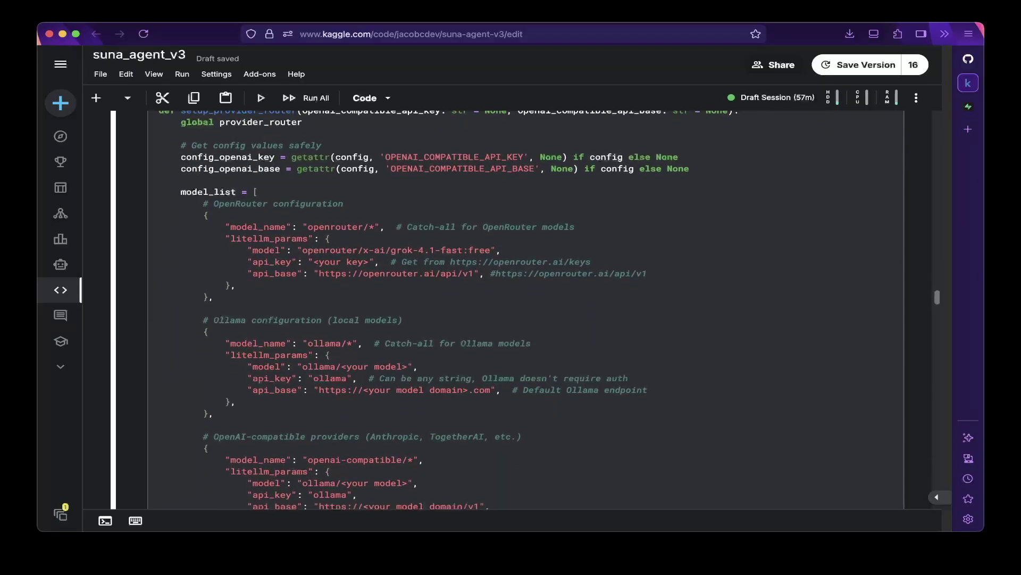
{"action": "scroll", "coordinate": [511, 309], "scroll_direction": "down", "scroll_amount": 15}
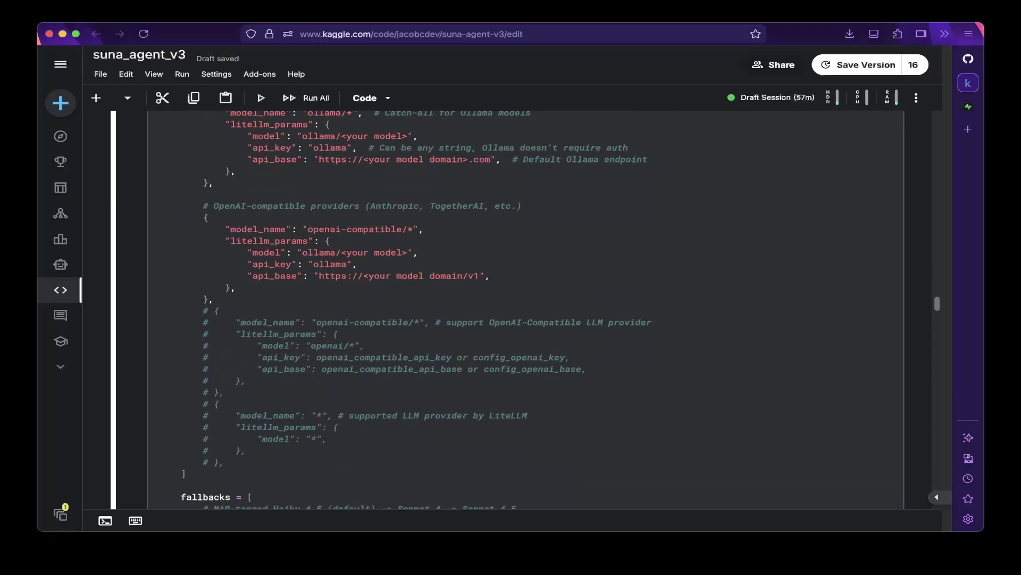
- Find make_llm_api_call in the llm.py cell and highlight the resolved_model_name line set to the OpenRouter grok-4.1-fast:free model
{"action": "scroll", "coordinate": [510, 309], "scroll_direction": "down", "scroll_amount": 20}
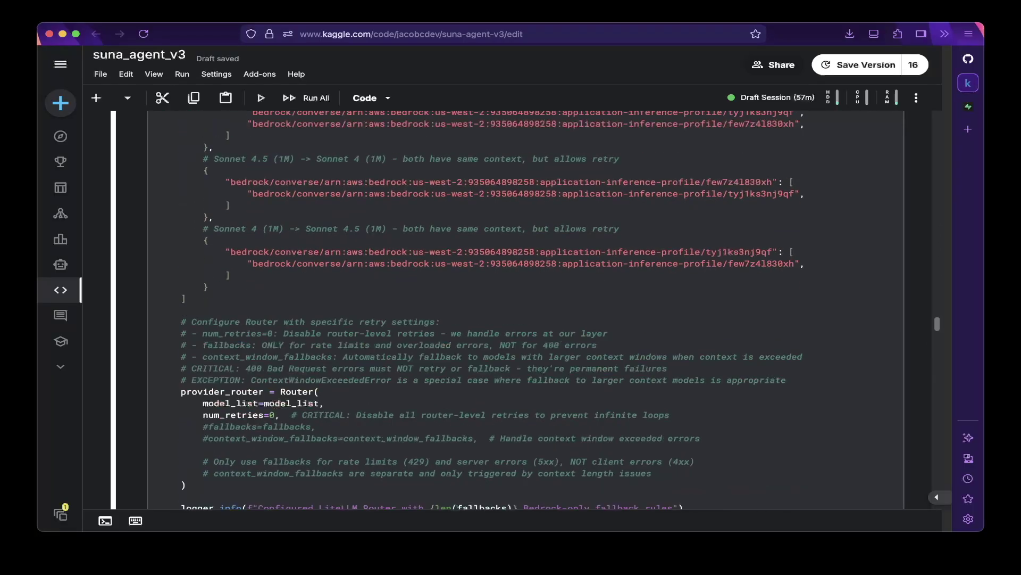
{"action": "scroll", "coordinate": [511, 309], "scroll_direction": "down", "scroll_amount": 2}
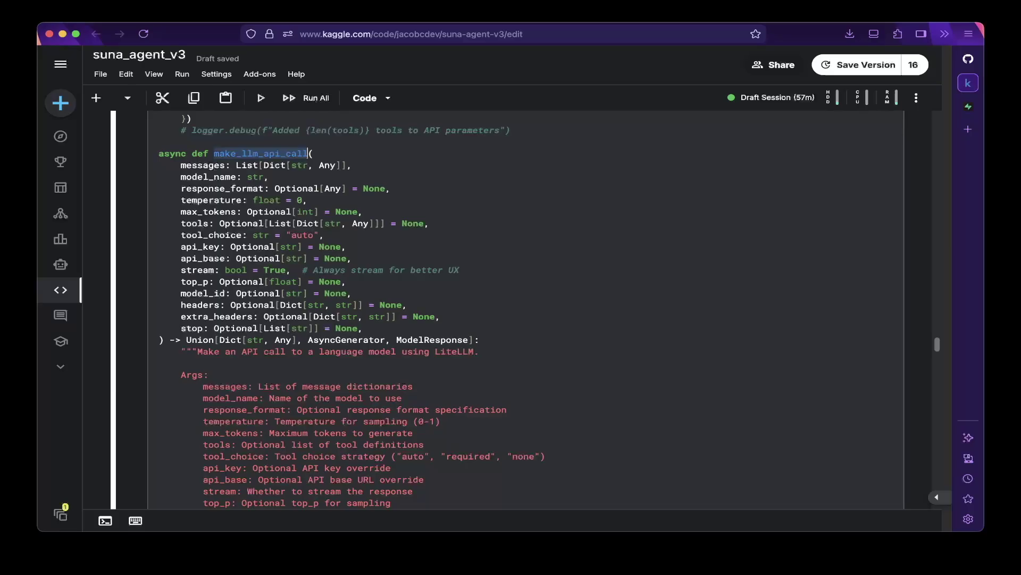
{"action": "scroll", "coordinate": [190, 295], "scroll_direction": "down", "scroll_amount": 3}
{"action": "scroll", "coordinate": [512, 309], "scroll_direction": "down", "scroll_amount": 5}
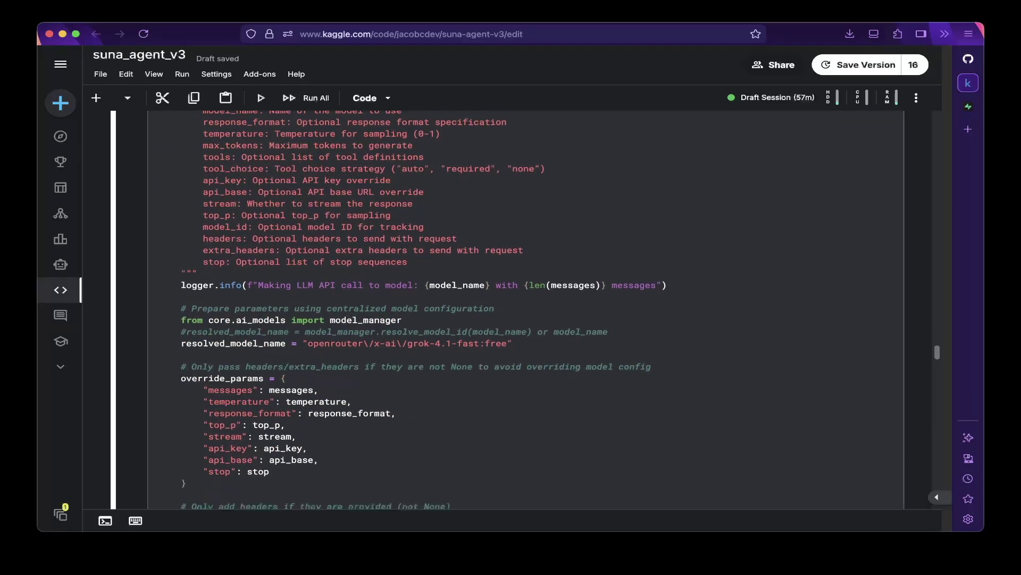
{"action": "left_click_drag", "start_coordinate": [182, 343], "coordinate": [513, 343]}
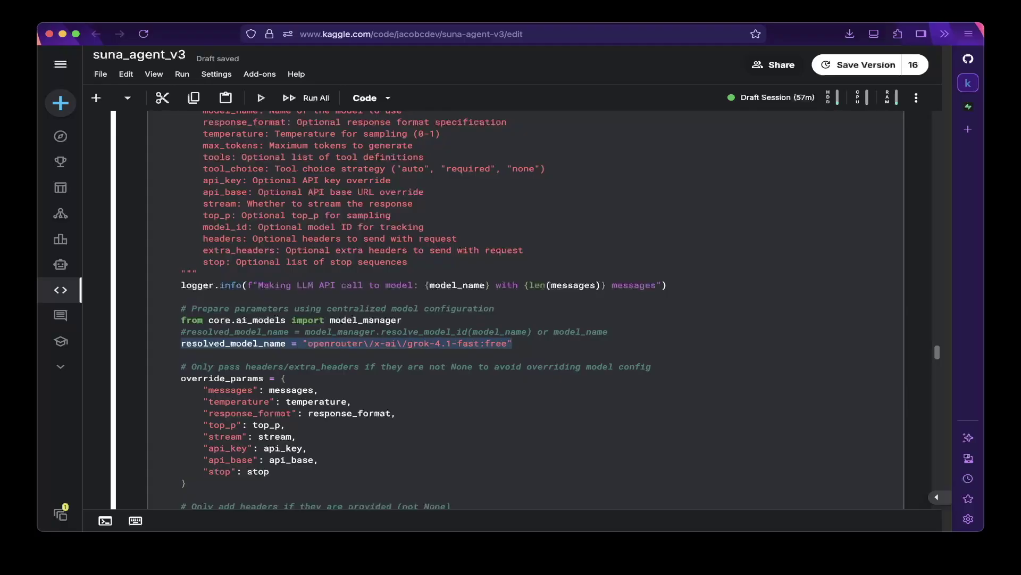
{"action": "left_click", "coordinate": [181, 354]}
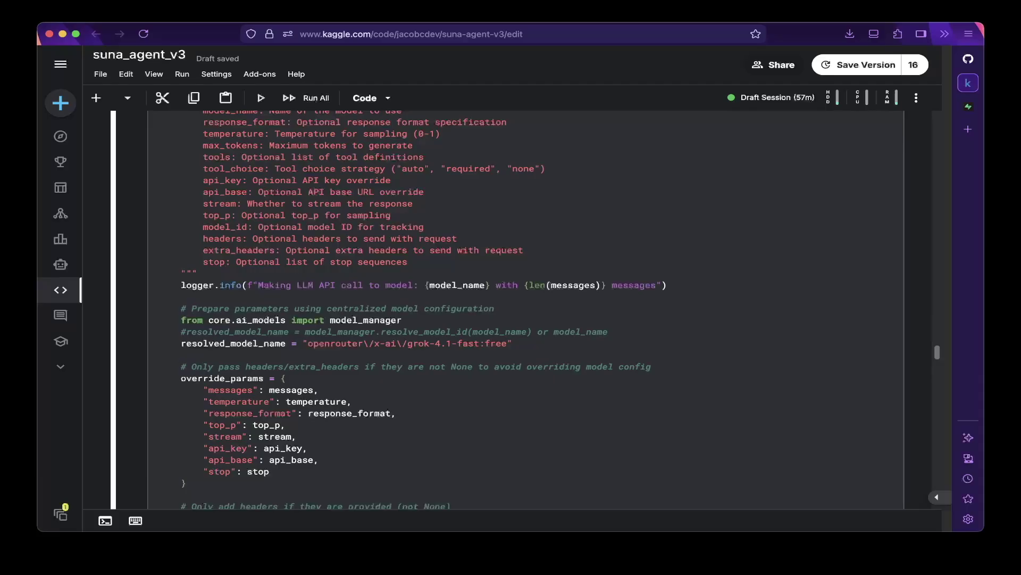
{"action": "scroll", "coordinate": [511, 308], "scroll_direction": "down", "scroll_amount": 2}
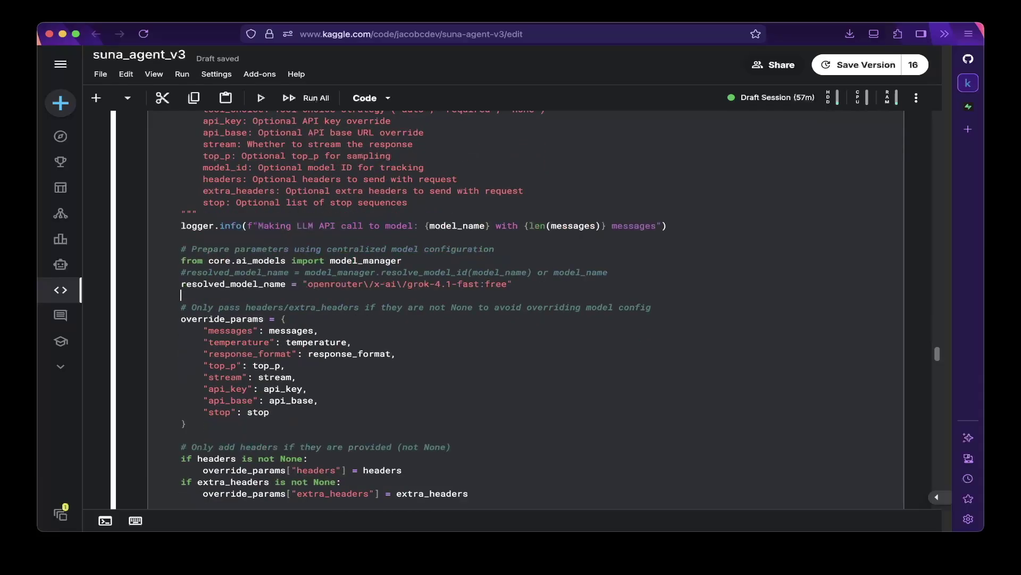
- Return to model_list in setup_provider_router, highlight its OpenRouter and Ollama entries, and review the OpenAI-compatible entry
{"action": "scroll", "coordinate": [511, 309], "scroll_direction": "up", "scroll_amount": 4}
{"action": "scroll", "coordinate": [511, 309], "scroll_direction": "up", "scroll_amount": 10}
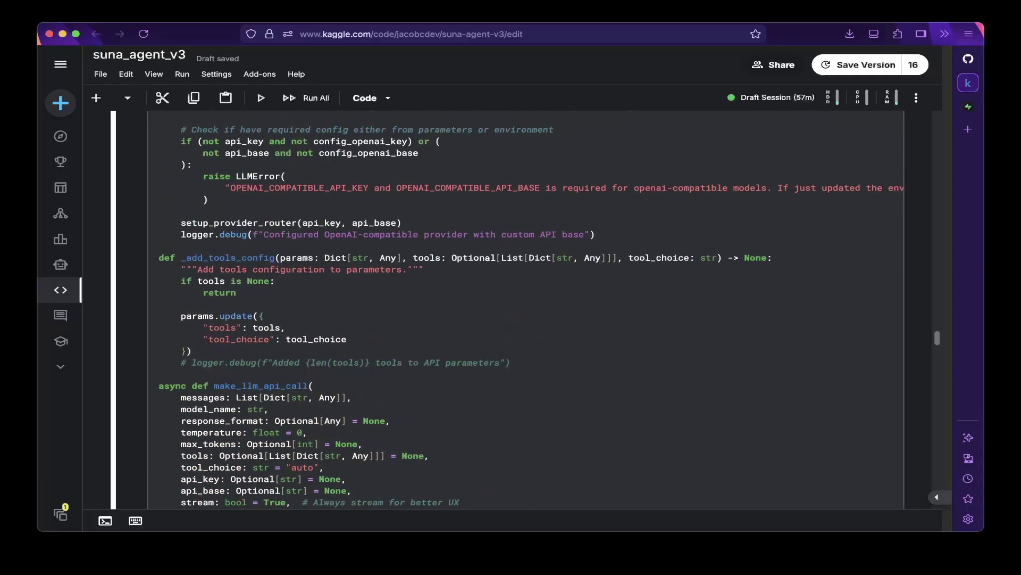
{"action": "scroll", "coordinate": [512, 309], "scroll_direction": "up", "scroll_amount": 10}
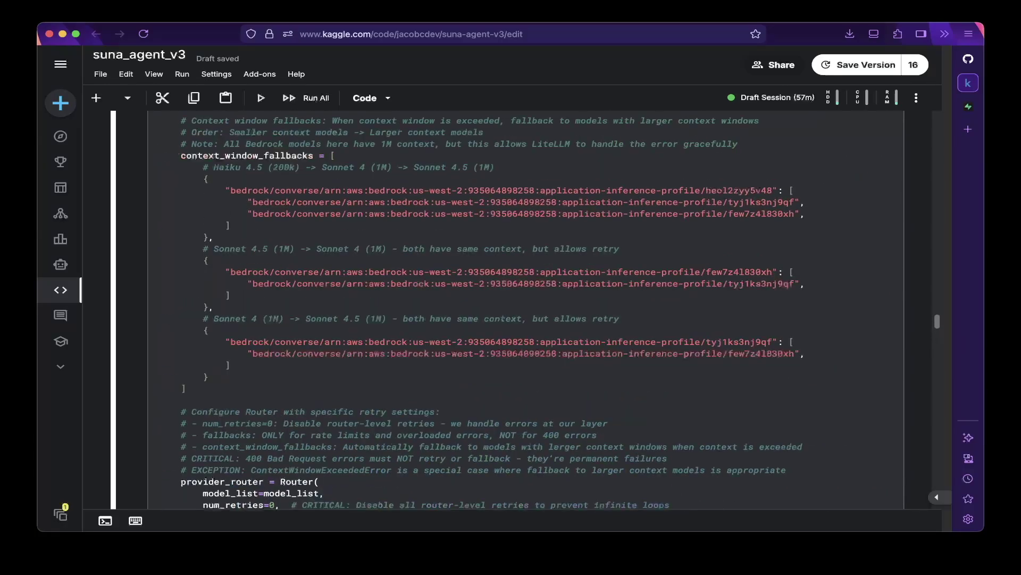
{"action": "scroll", "coordinate": [511, 309], "scroll_direction": "up", "scroll_amount": 10}
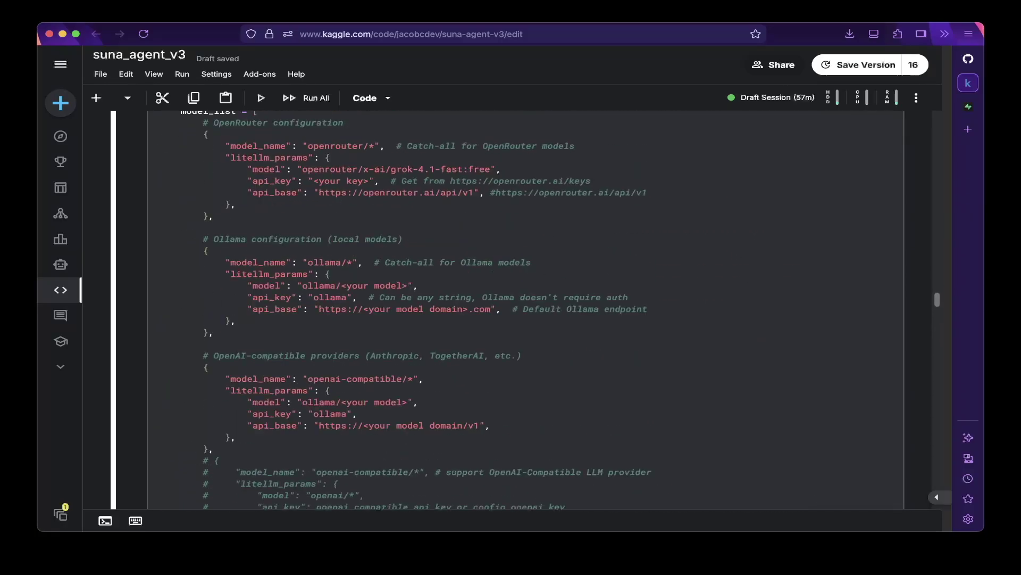
{"action": "left_click_drag", "start_coordinate": [258, 192], "coordinate": [212, 414]}
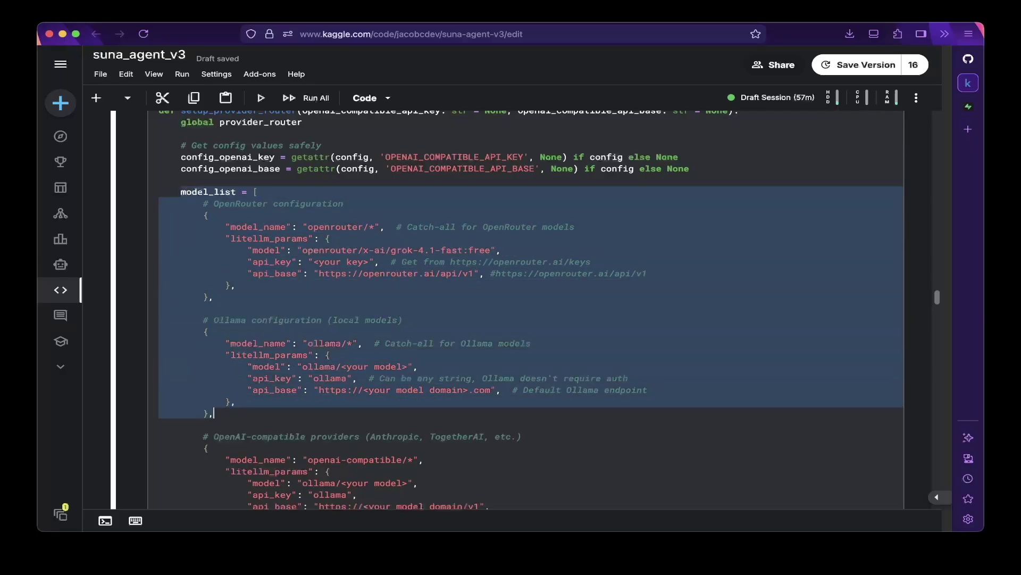
{"action": "left_click", "coordinate": [213, 414]}
{"action": "scroll", "coordinate": [533, 298], "scroll_direction": "down", "scroll_amount": 2}
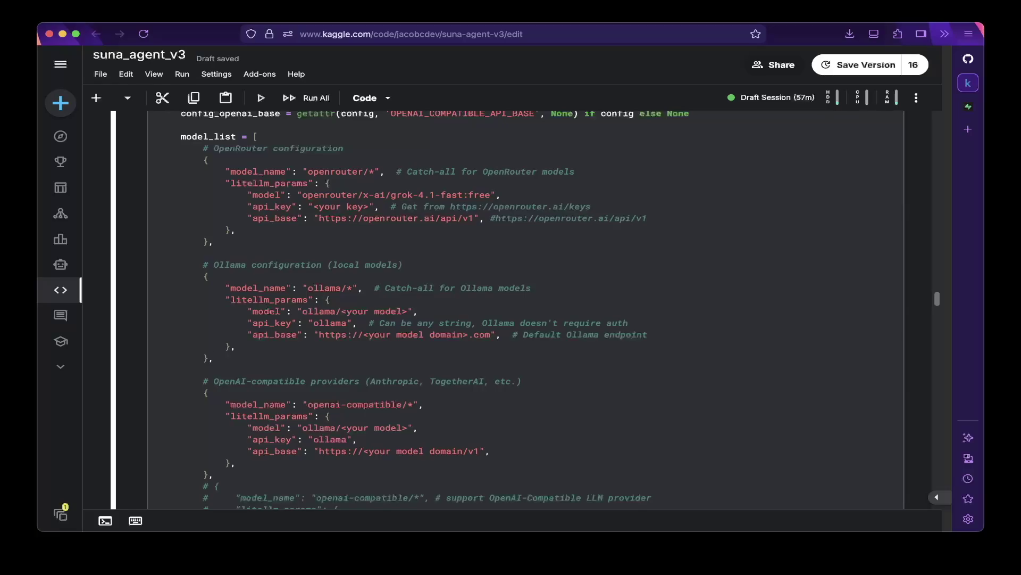
{"action": "scroll", "coordinate": [511, 309], "scroll_direction": "down", "scroll_amount": 3}
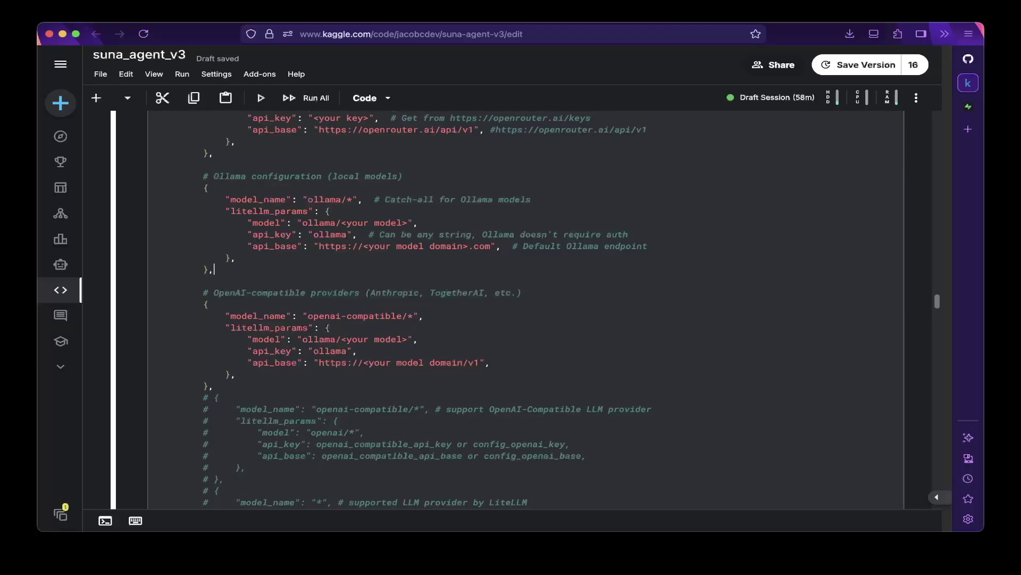
- Examine the fallback lists and highlight the commented-out fallbacks and context_window_fallbacks arguments in the provider_router definition
{"action": "scroll", "coordinate": [510, 309], "scroll_direction": "down", "scroll_amount": 12}
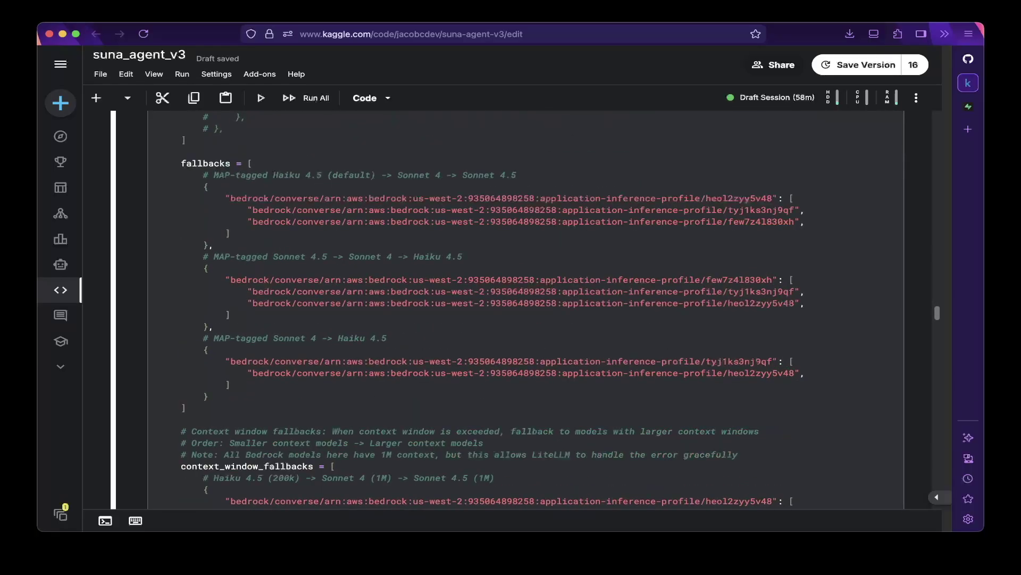
{"action": "scroll", "coordinate": [511, 309], "scroll_direction": "down", "scroll_amount": 6}
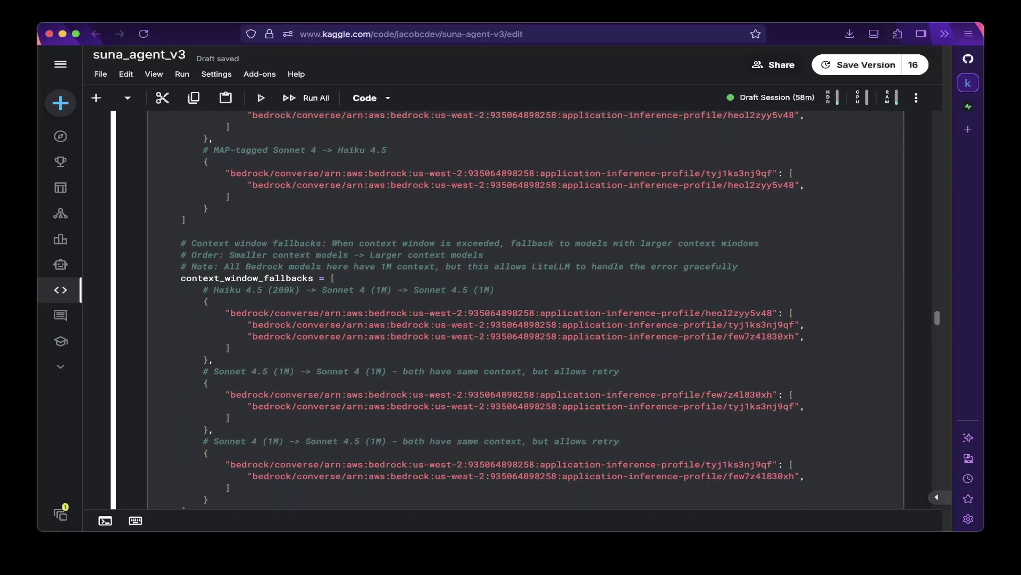
{"action": "scroll", "coordinate": [510, 309], "scroll_direction": "down", "scroll_amount": 6}
{"action": "left_click_drag", "start_coordinate": [203, 439], "coordinate": [301, 451]}
{"action": "left_click", "coordinate": [301, 451]}
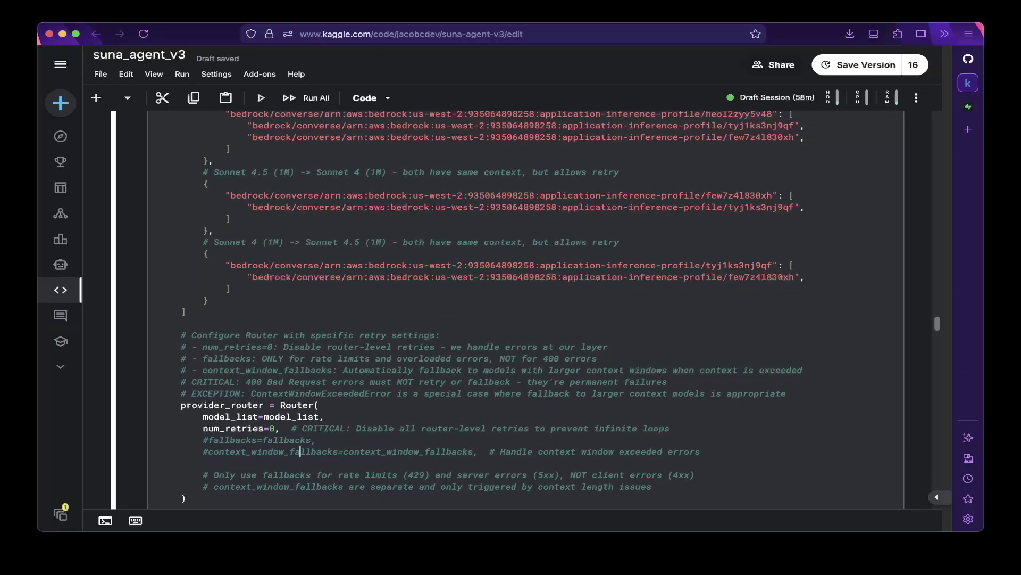
- Skim the rest of the llm.py cell, from the OpenAI-compatible setup through the API call function to the final test block
{"action": "scroll", "coordinate": [301, 451], "scroll_direction": "down", "scroll_amount": 3}
{"action": "scroll", "coordinate": [301, 375], "scroll_direction": "down", "scroll_amount": 15}
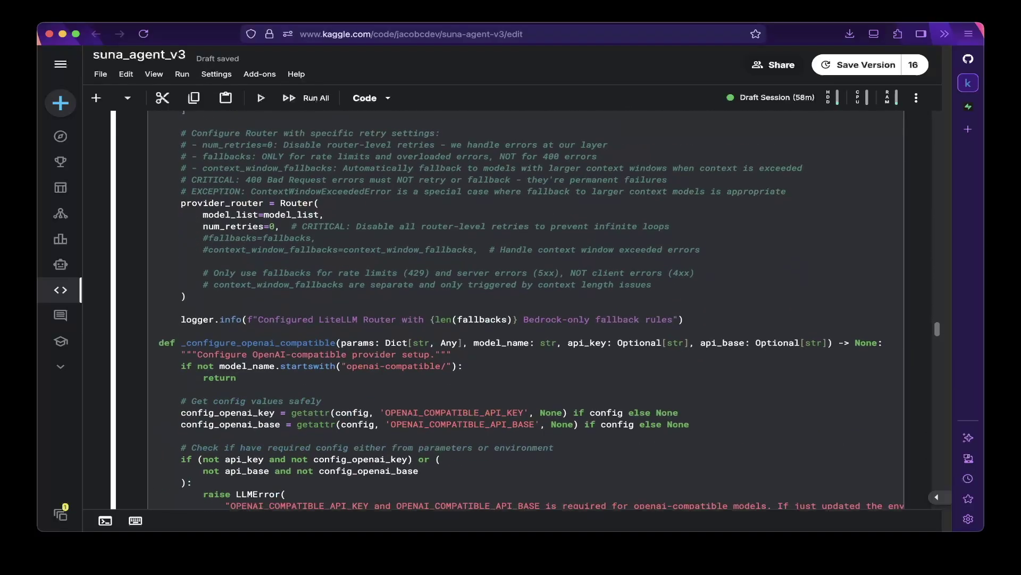
{"action": "scroll", "coordinate": [520, 309], "scroll_direction": "down", "scroll_amount": 10}
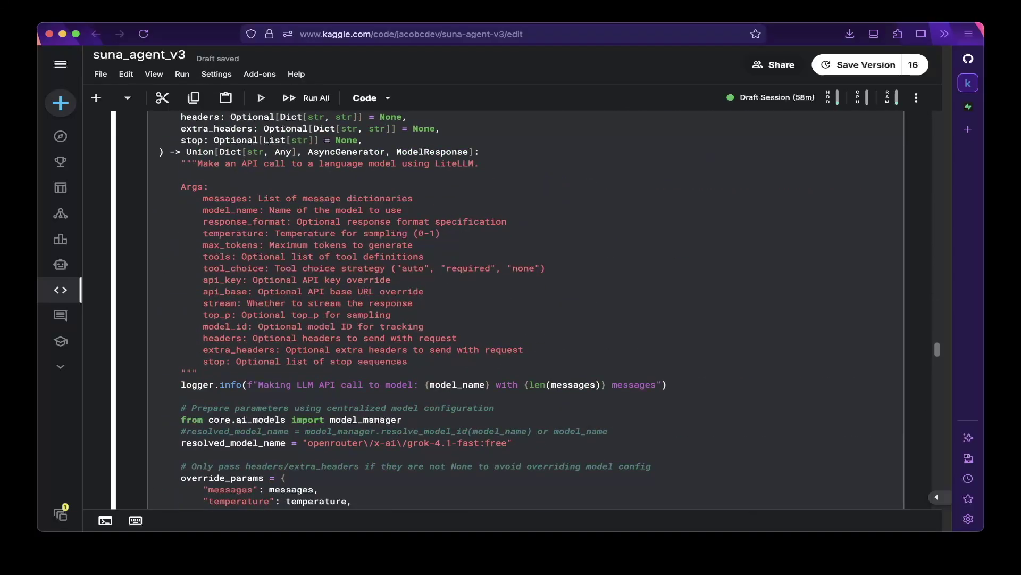
{"action": "scroll", "coordinate": [521, 309], "scroll_direction": "down", "scroll_amount": 8}
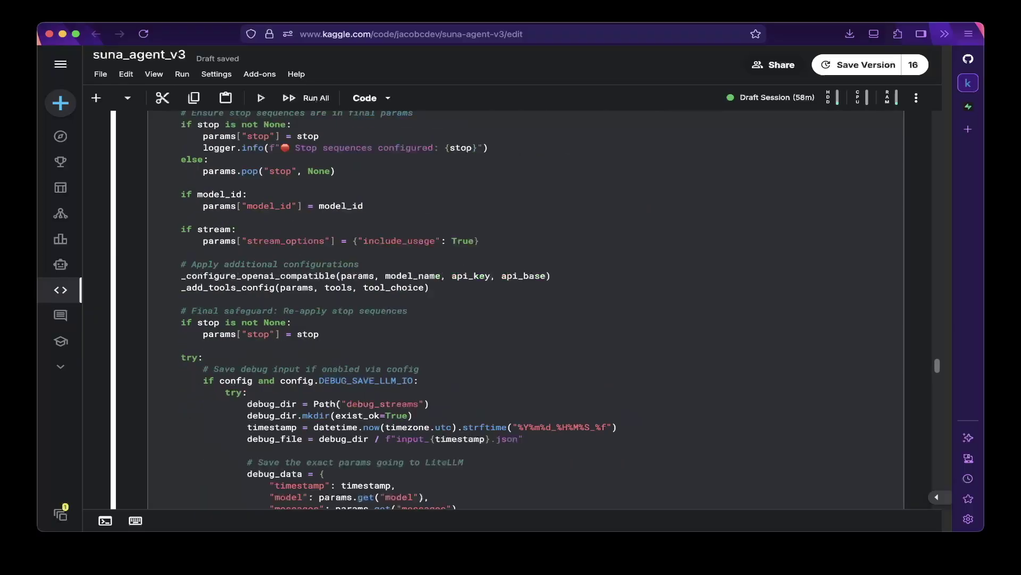
{"action": "scroll", "coordinate": [521, 309], "scroll_direction": "down", "scroll_amount": 15}
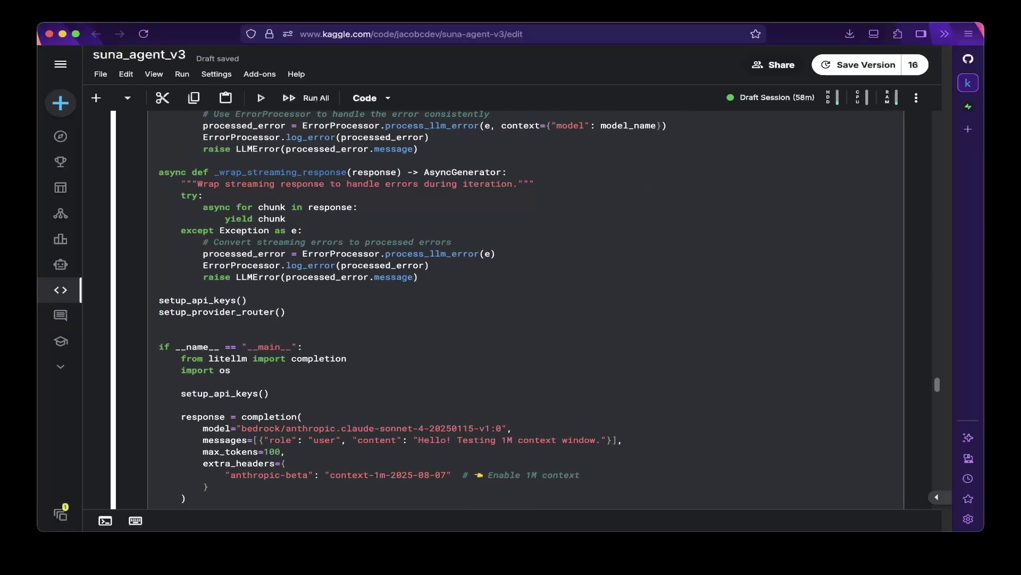
{"action": "scroll", "coordinate": [521, 309], "scroll_direction": "down", "scroll_amount": 8}
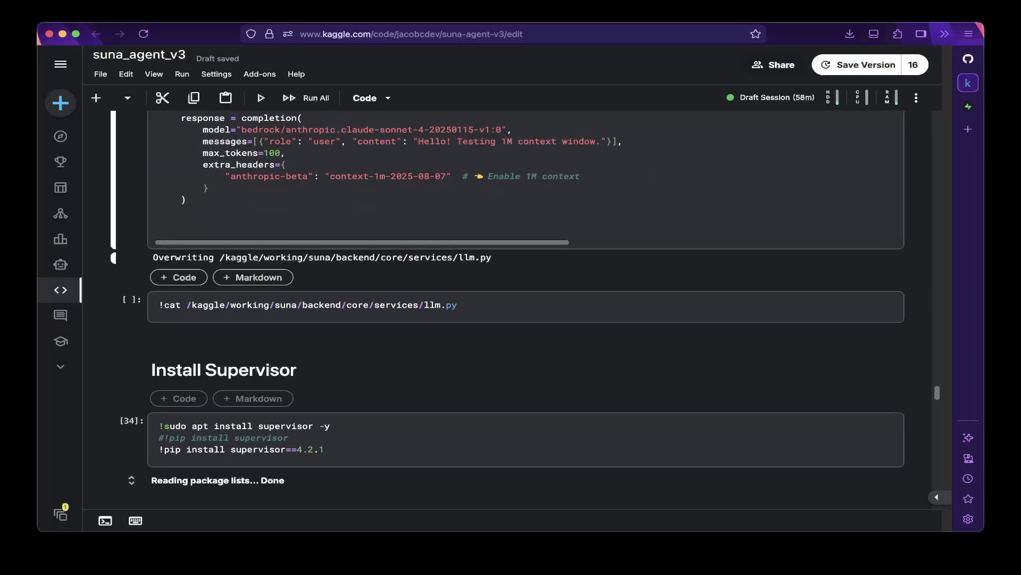
- Review the Install Supervisor cells, including the supervisor 4.2.1 install and the redis.conf and frontendsvc.conf service definitions
{"action": "scroll", "coordinate": [521, 309], "scroll_direction": "down", "scroll_amount": 6}
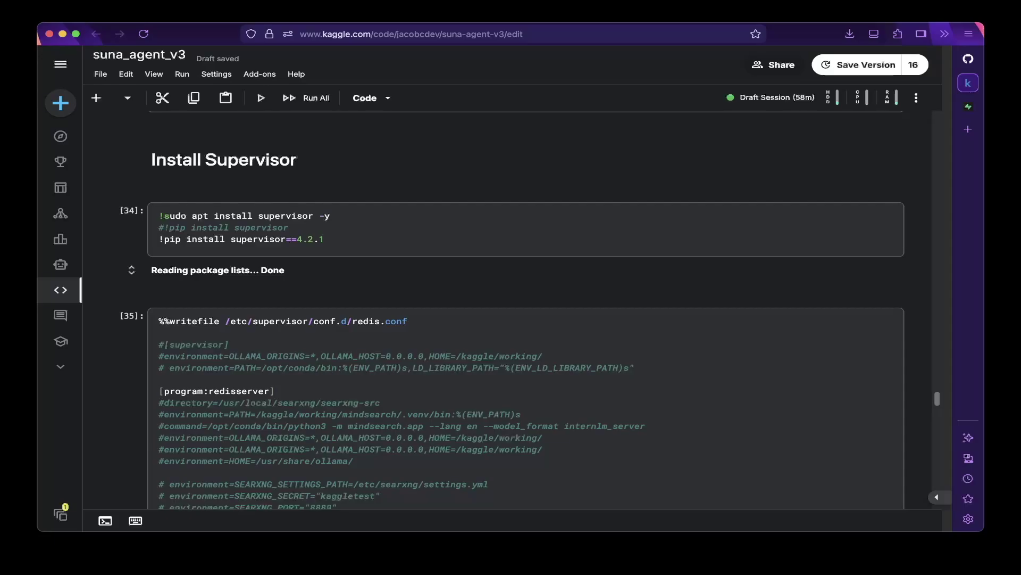
{"action": "scroll", "coordinate": [526, 310], "scroll_direction": "down", "scroll_amount": 3}
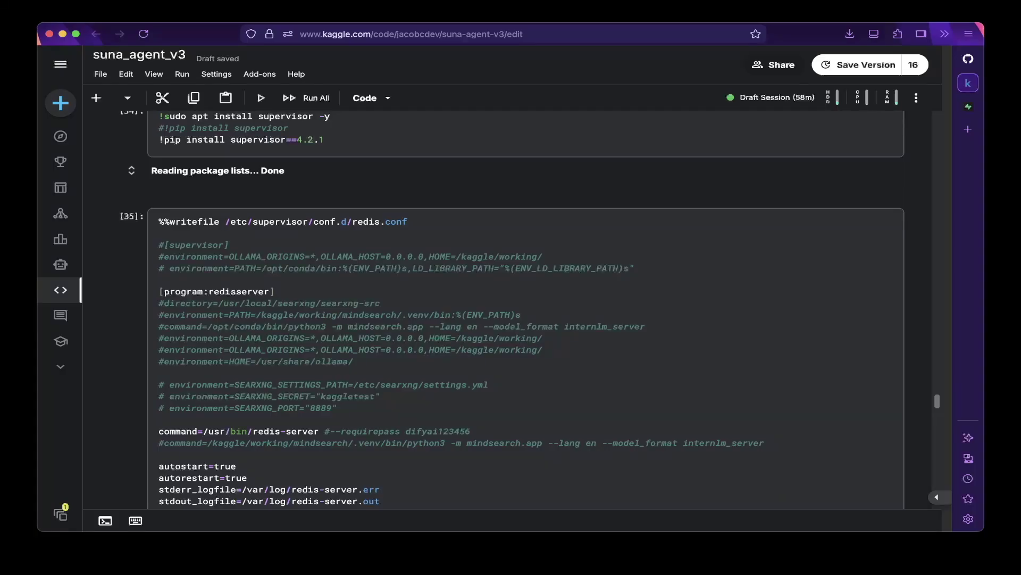
{"action": "scroll", "coordinate": [526, 310], "scroll_direction": "down", "scroll_amount": 1}
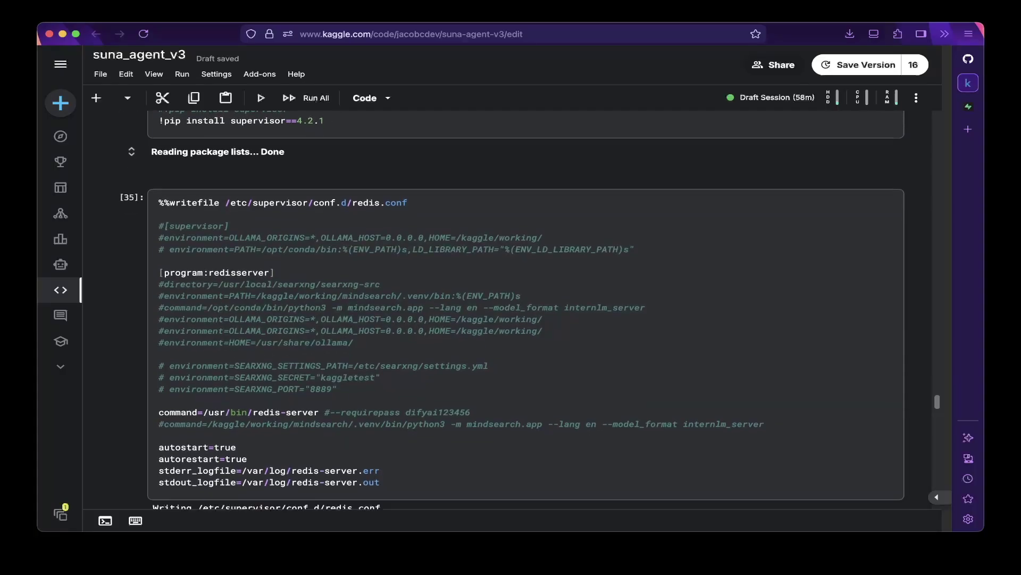
{"action": "scroll", "coordinate": [526, 310], "scroll_direction": "down", "scroll_amount": 4}
{"action": "scroll", "coordinate": [526, 309], "scroll_direction": "down", "scroll_amount": 4}
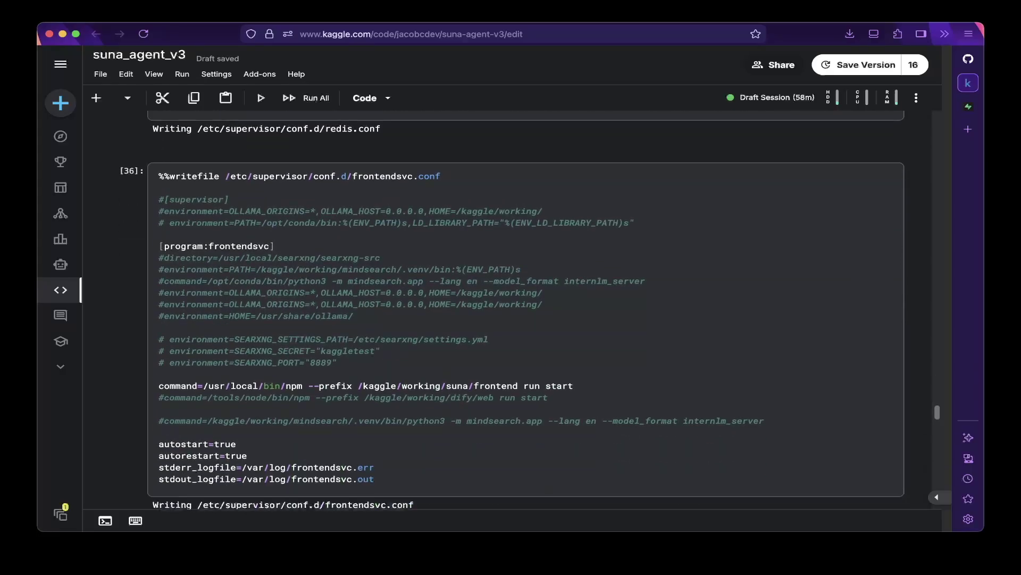
- Go past the frontendsvc.conf cell to the backendsvc.conf definition and highlight gunicorn in its command line
{"action": "scroll", "coordinate": [526, 308], "scroll_direction": "down", "scroll_amount": 1}
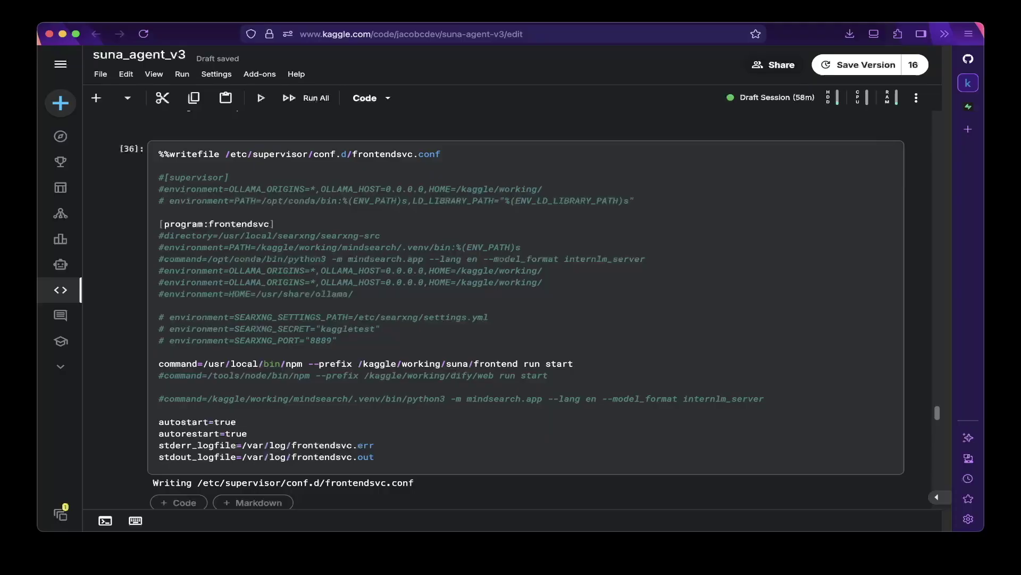
{"action": "scroll", "coordinate": [526, 309], "scroll_direction": "down", "scroll_amount": 6}
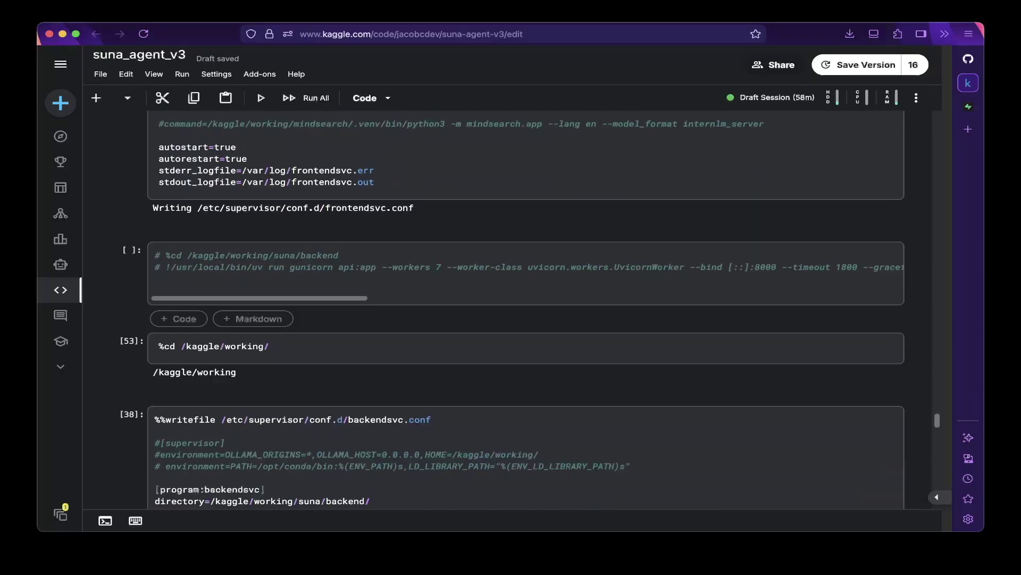
{"action": "scroll", "coordinate": [525, 309], "scroll_direction": "down", "scroll_amount": 4}
{"action": "scroll", "coordinate": [526, 309], "scroll_direction": "down", "scroll_amount": 1}
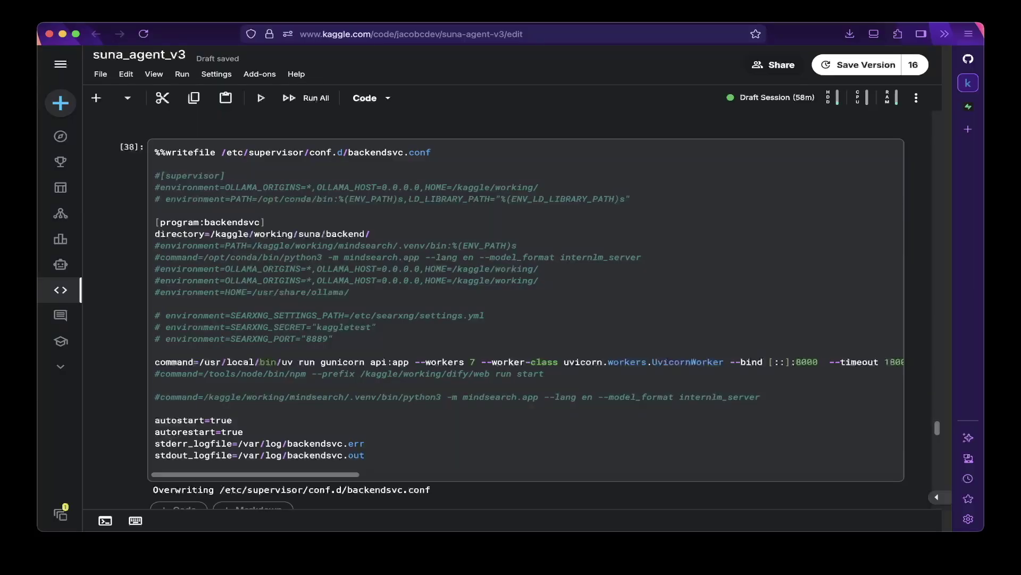
{"action": "double_click", "coordinate": [342, 362]}
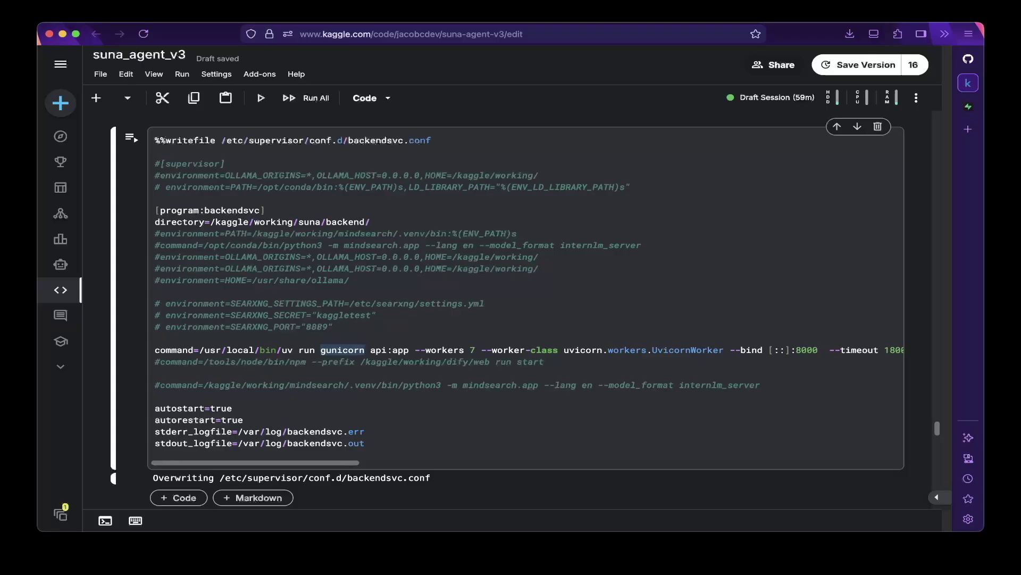
- Highlight the --bind [::]:8000 option in the backendsvc gunicorn command
{"action": "left_click", "coordinate": [544, 362]}
{"action": "scroll", "coordinate": [528, 293], "scroll_direction": "right", "scroll_amount": 2}
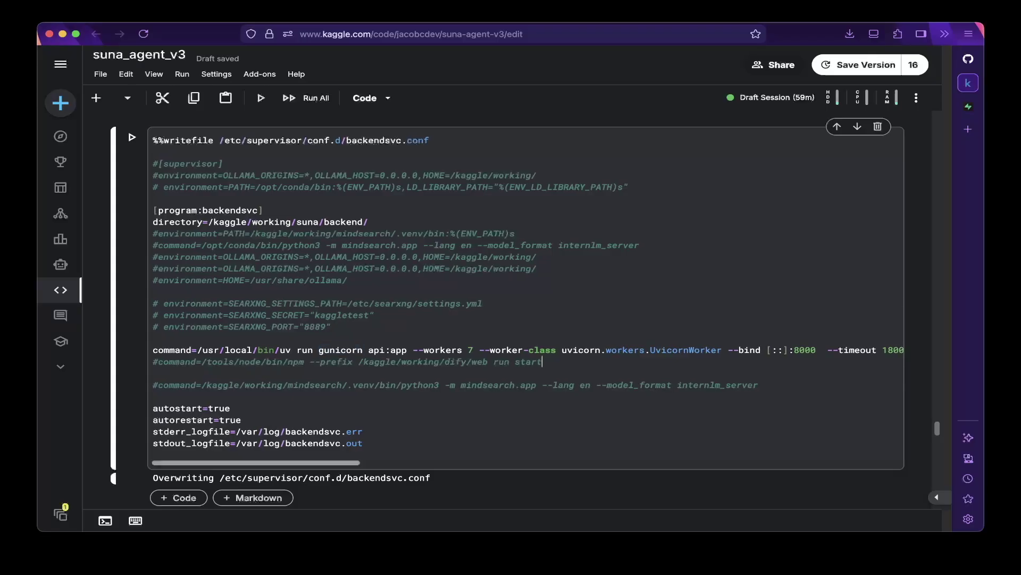
{"action": "scroll", "coordinate": [526, 293], "scroll_direction": "right", "scroll_amount": 3}
{"action": "left_click", "coordinate": [673, 349]}
{"action": "left_click_drag", "start_coordinate": [674, 350], "coordinate": [763, 350]}
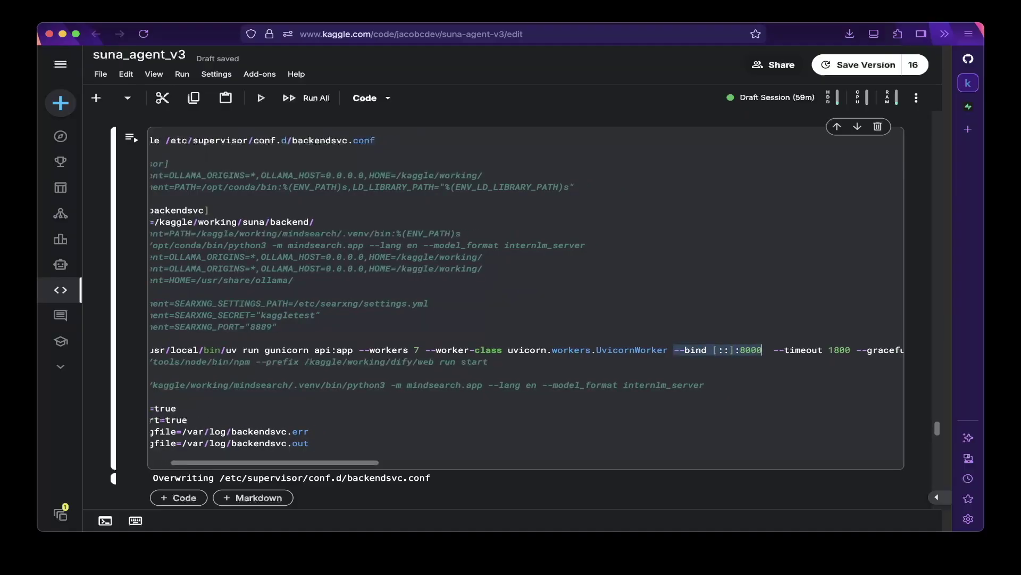
- Clear the highlight and examine the timeout options further along the backendsvc command, returning to the start of the line
{"action": "key", "text": "Escape"}
{"action": "scroll", "coordinate": [527, 292], "scroll_direction": "right", "scroll_amount": 1}
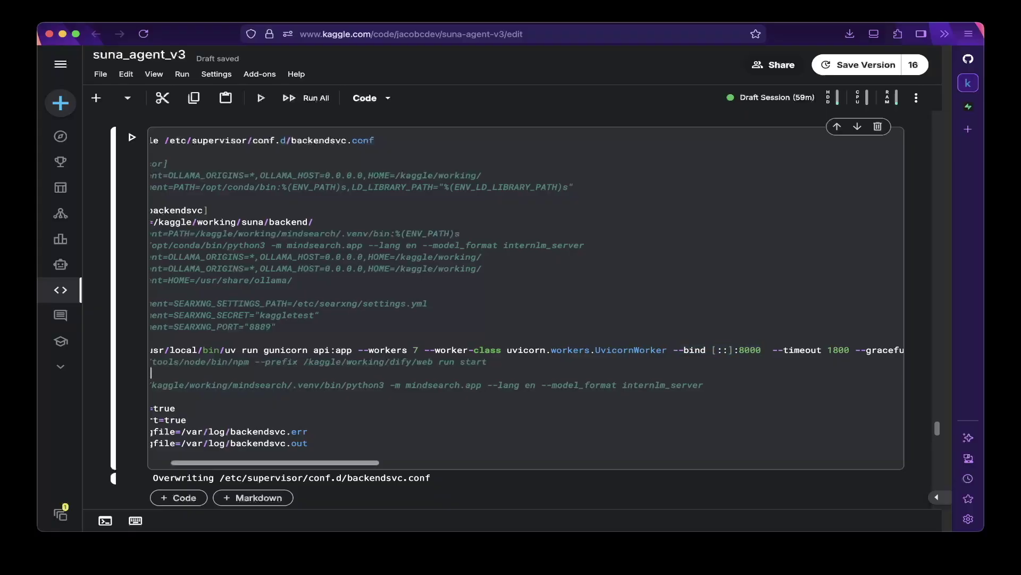
{"action": "left_click", "coordinate": [151, 373]}
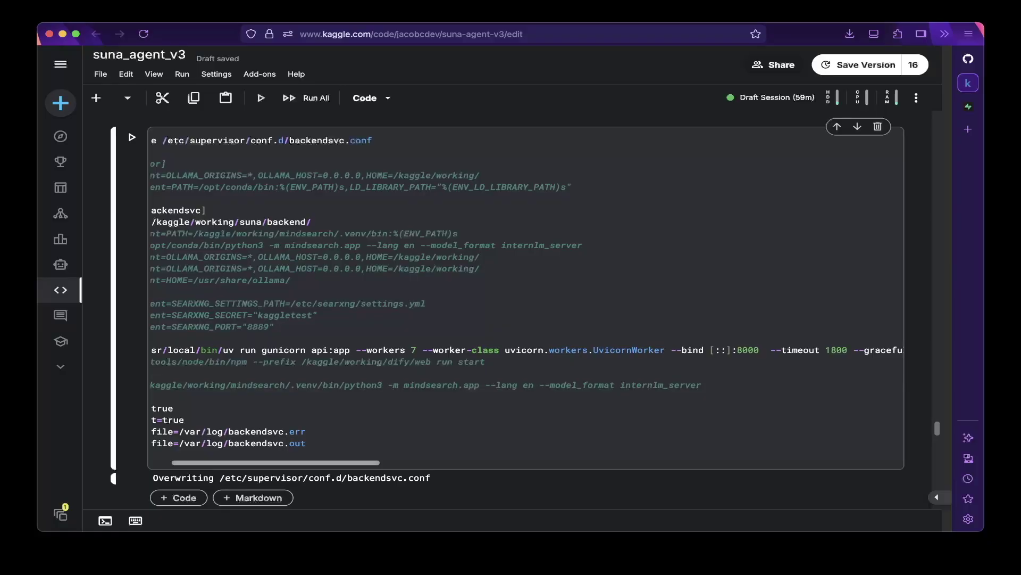
{"action": "scroll", "coordinate": [527, 293], "scroll_direction": "right", "scroll_amount": 5}
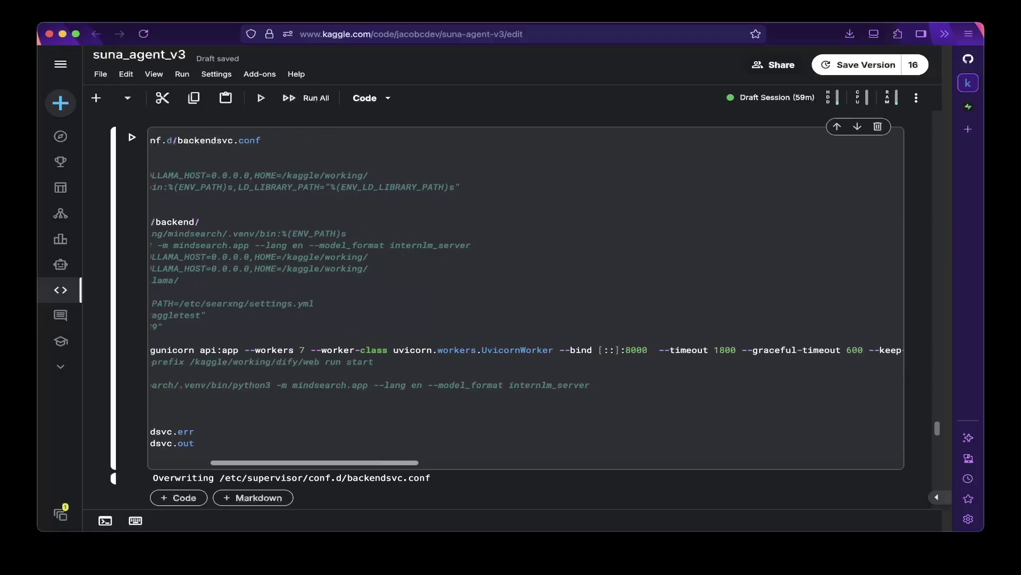
{"action": "scroll", "coordinate": [527, 300], "scroll_direction": "left", "scroll_amount": 6}
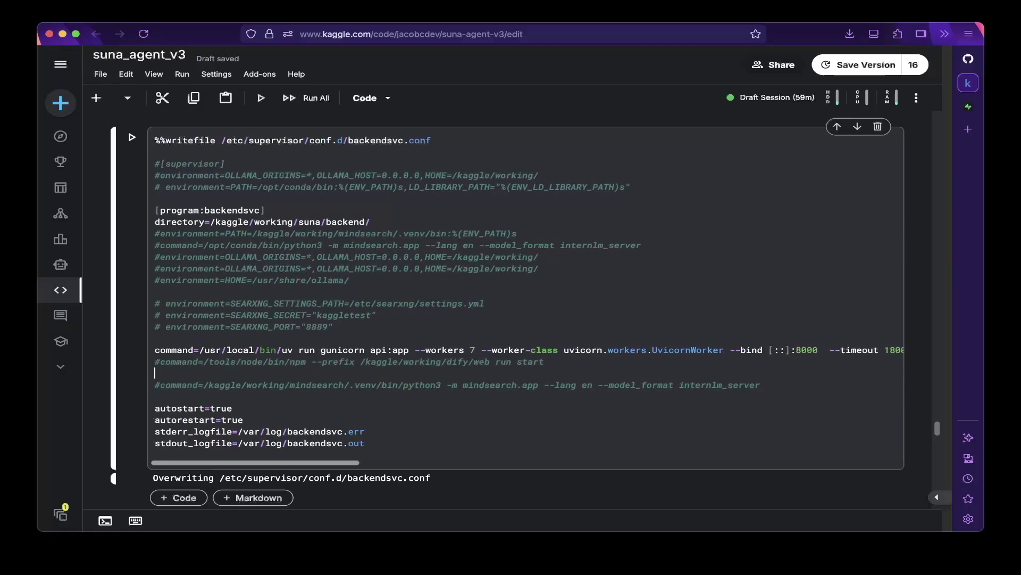
- Review the backendworker.conf service definition, including its dramatiq command for run_agent_background
{"action": "scroll", "coordinate": [527, 298], "scroll_direction": "down", "scroll_amount": 3}
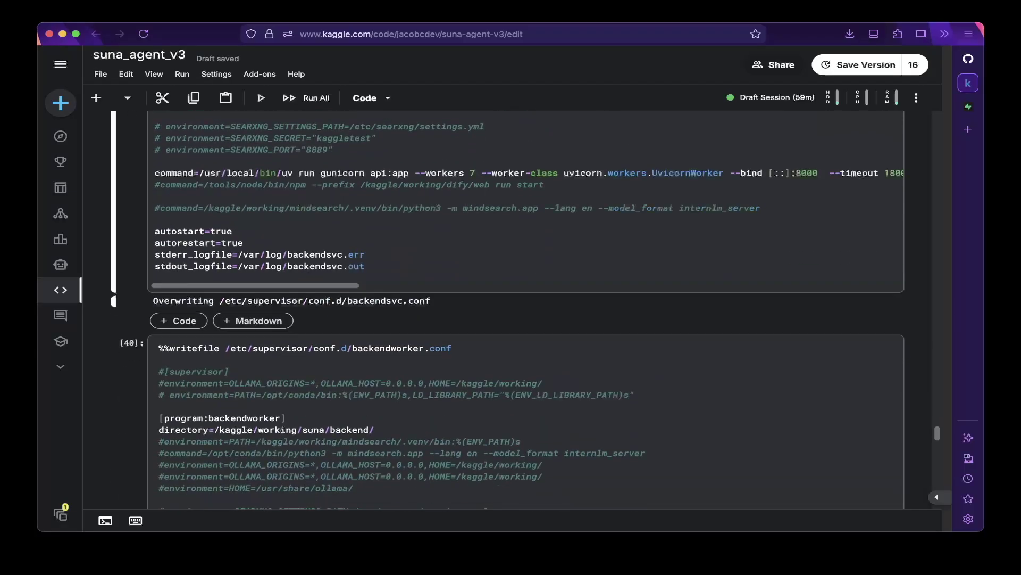
{"action": "scroll", "coordinate": [527, 309], "scroll_direction": "down", "scroll_amount": 3}
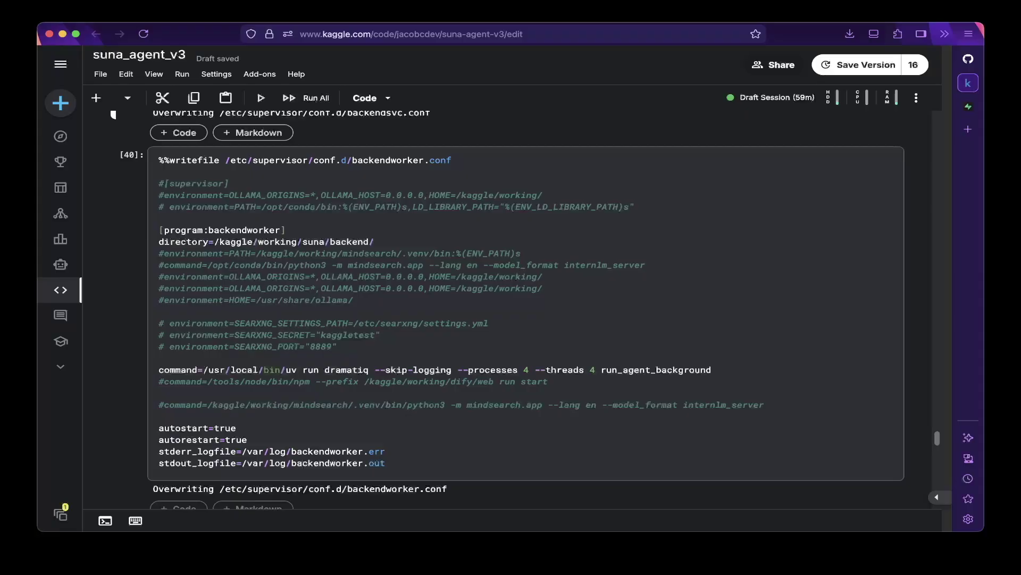
{"action": "scroll", "coordinate": [507, 309], "scroll_direction": "down", "scroll_amount": 1}
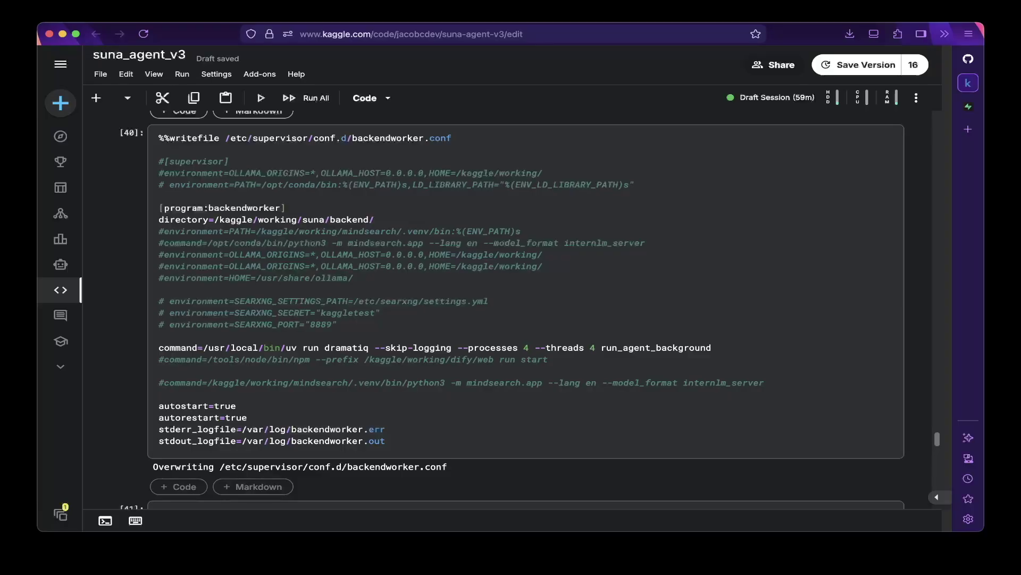
{"action": "scroll", "coordinate": [519, 293], "scroll_direction": "down", "scroll_amount": 3}
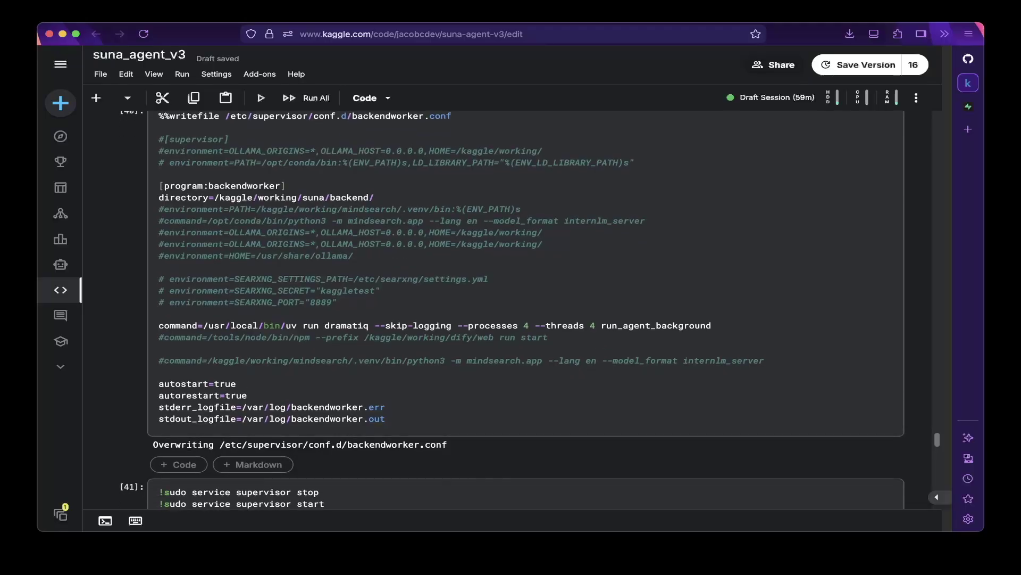
- Review the Supervisor start and status cells, the supervisorctl restart cells, and the service log cells
{"action": "scroll", "coordinate": [512, 311], "scroll_direction": "down", "scroll_amount": 2}
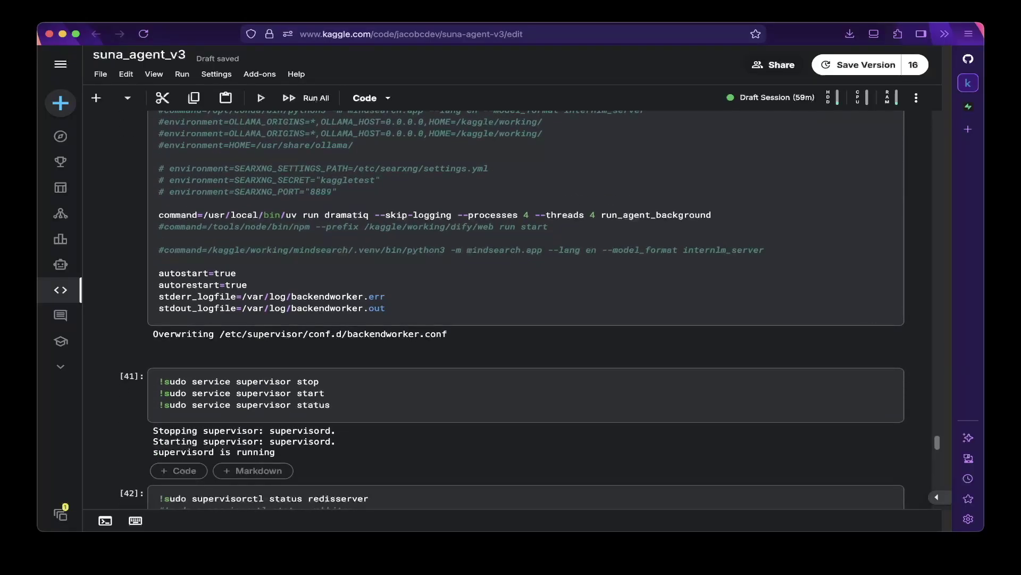
{"action": "scroll", "coordinate": [512, 292], "scroll_direction": "down", "scroll_amount": 5}
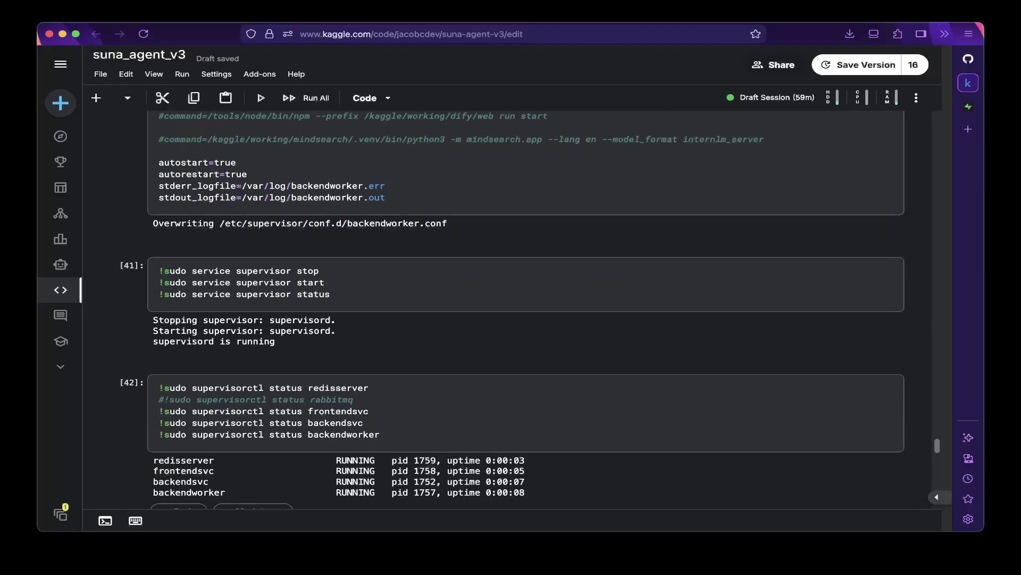
{"action": "scroll", "coordinate": [513, 292], "scroll_direction": "down", "scroll_amount": 6}
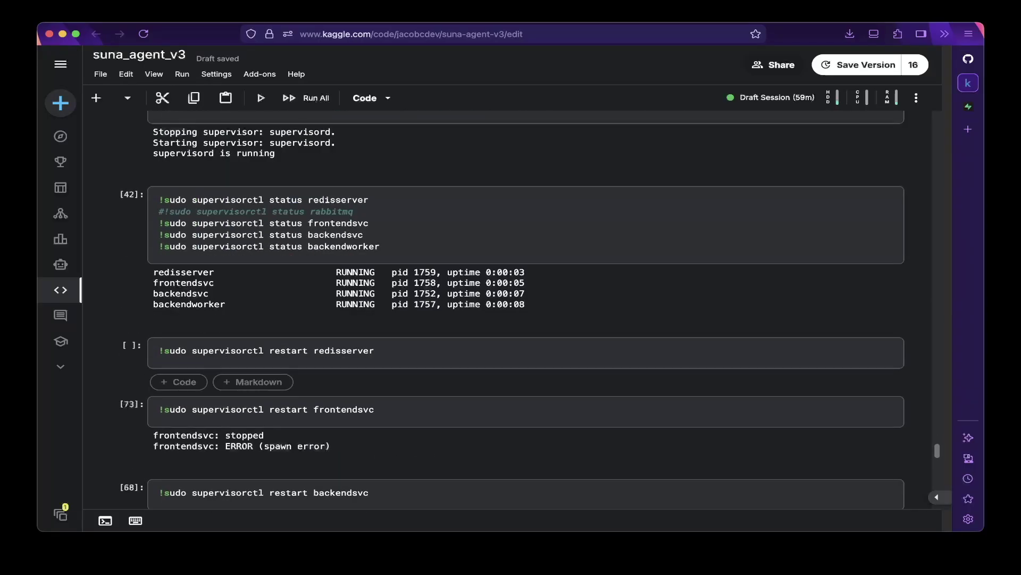
{"action": "scroll", "coordinate": [512, 292], "scroll_direction": "down", "scroll_amount": 15}
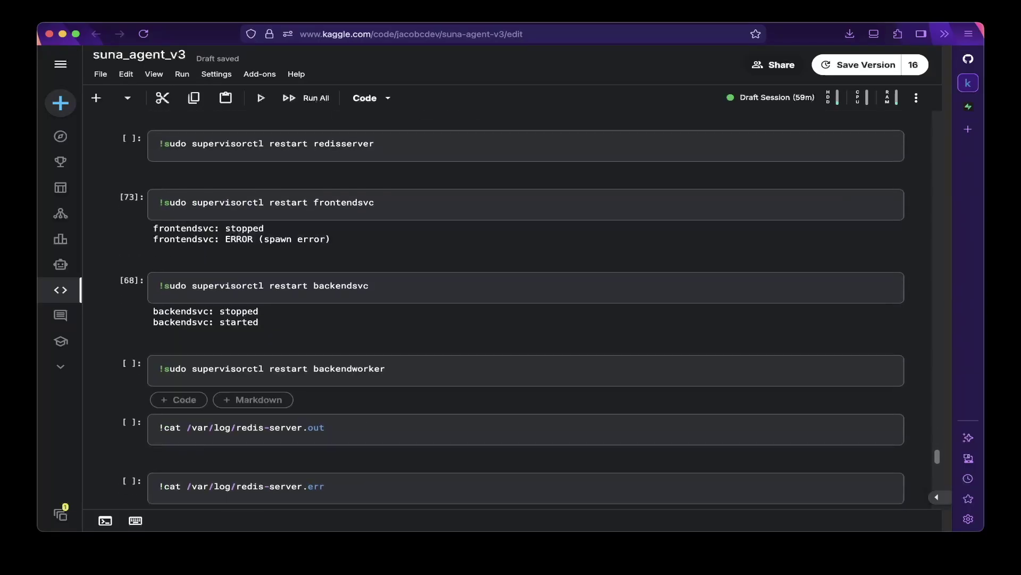
{"action": "scroll", "coordinate": [512, 293], "scroll_direction": "down", "scroll_amount": 20}
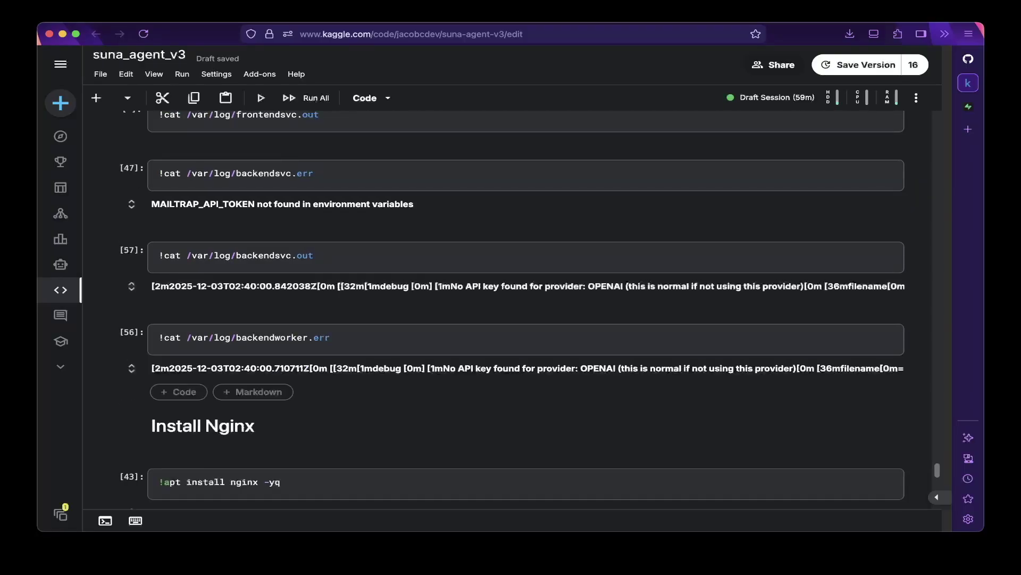
- Review the Install Nginx section, from the nginx package install to the stop, start and status cells
{"action": "scroll", "coordinate": [512, 292], "scroll_direction": "up", "scroll_amount": 15}
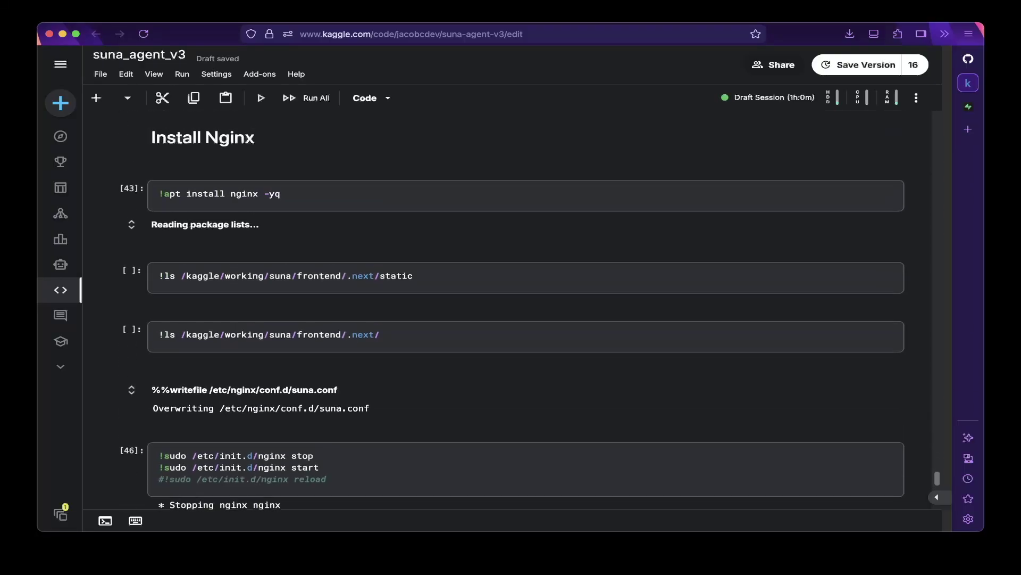
{"action": "scroll", "coordinate": [512, 292], "scroll_direction": "down", "scroll_amount": 8}
{"action": "scroll", "coordinate": [513, 293], "scroll_direction": "down", "scroll_amount": 20}
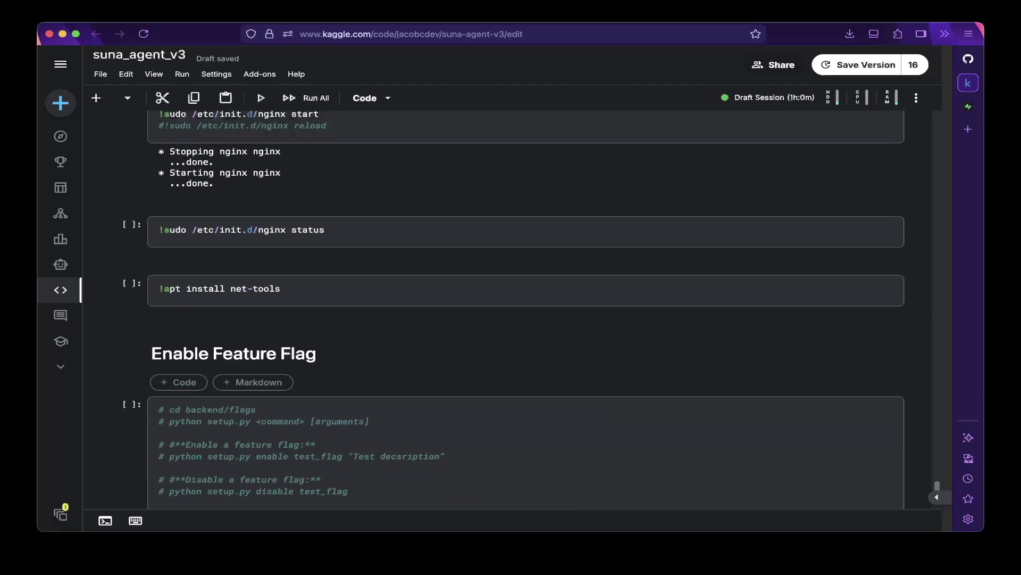
{"action": "scroll", "coordinate": [527, 383], "scroll_direction": "up", "scroll_amount": 5}
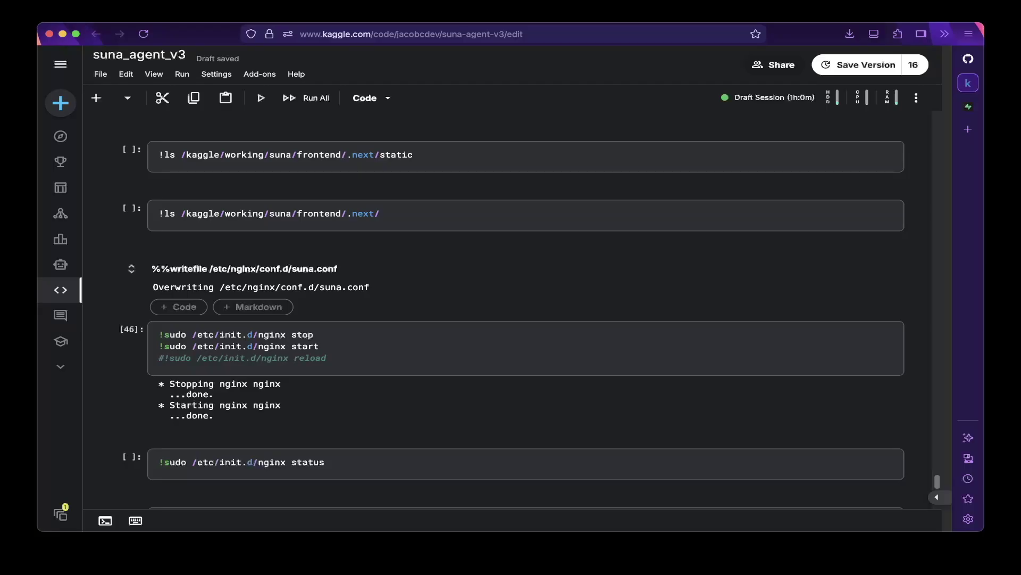
- Expand the Nginx suna.conf cell and review its server and location blocks, switching back from Supabase to the Kaggle notebook
{"action": "left_click", "coordinate": [154, 269]}
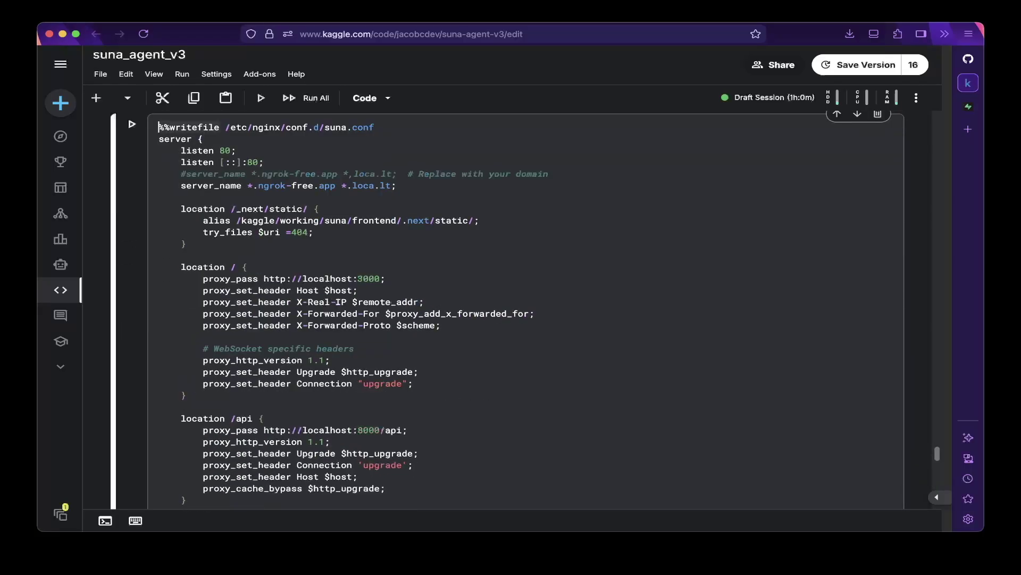
{"action": "scroll", "coordinate": [527, 310], "scroll_direction": "down", "scroll_amount": 3}
{"action": "scroll", "coordinate": [527, 308], "scroll_direction": "down", "scroll_amount": 3}
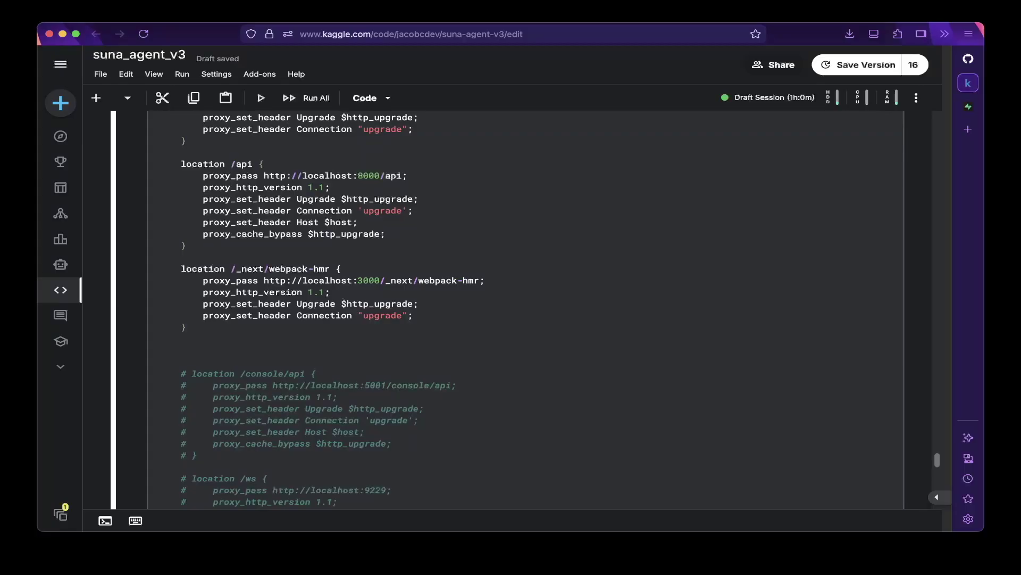
{"action": "scroll", "coordinate": [527, 309], "scroll_direction": "up", "scroll_amount": 7}
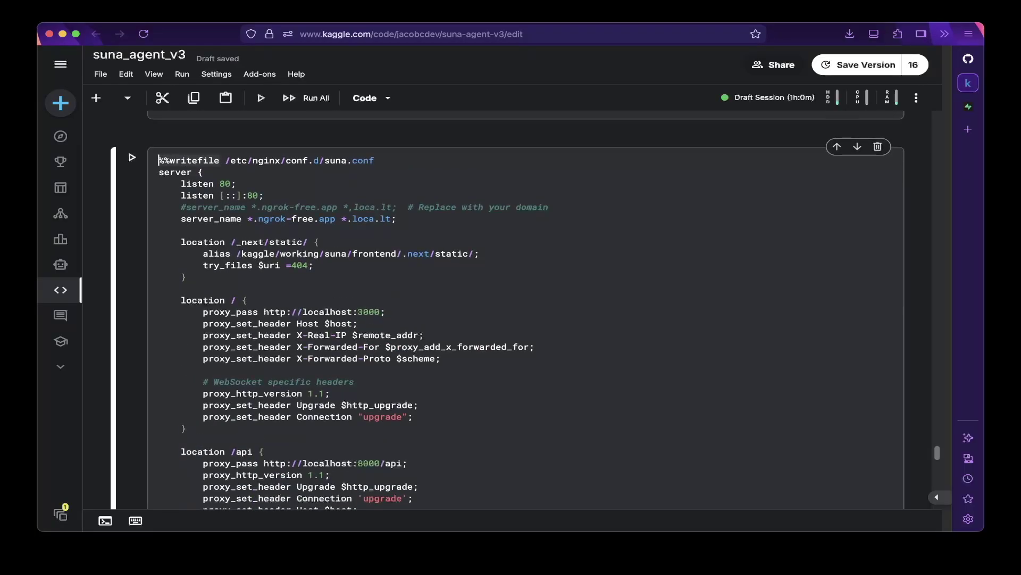
{"action": "scroll", "coordinate": [527, 309], "scroll_direction": "down", "scroll_amount": 6}
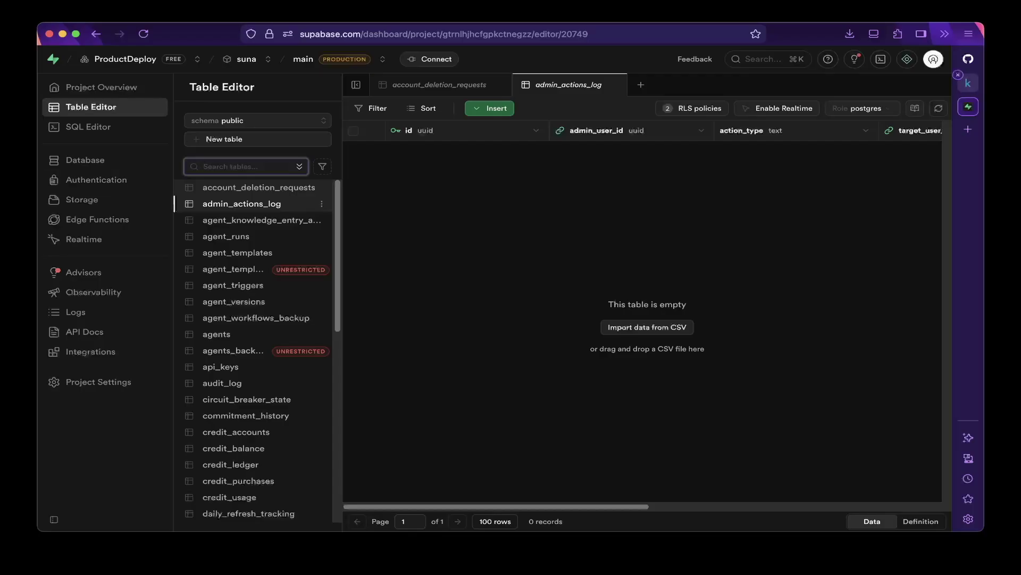
{"action": "left_click", "coordinate": [968, 82]}
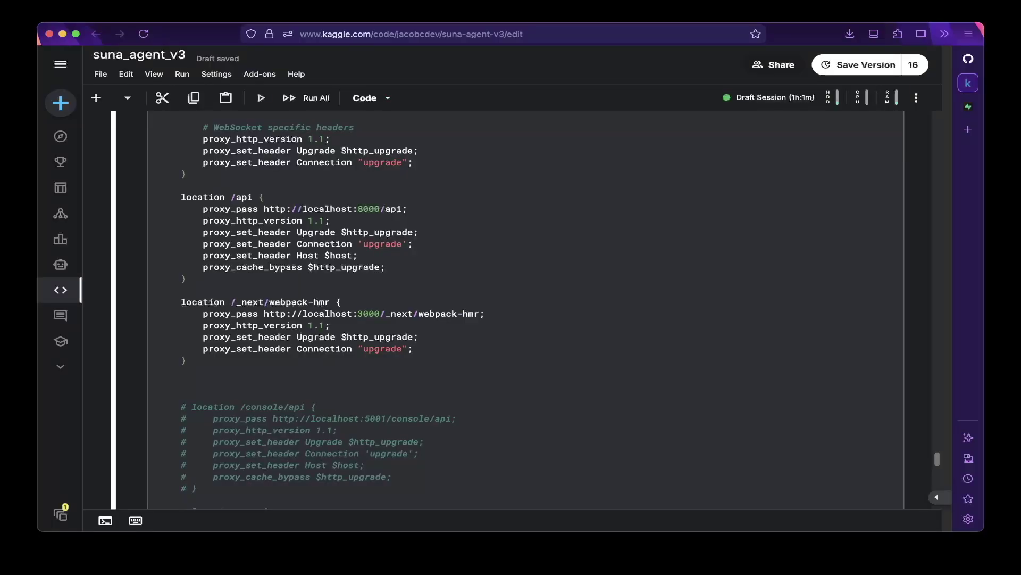